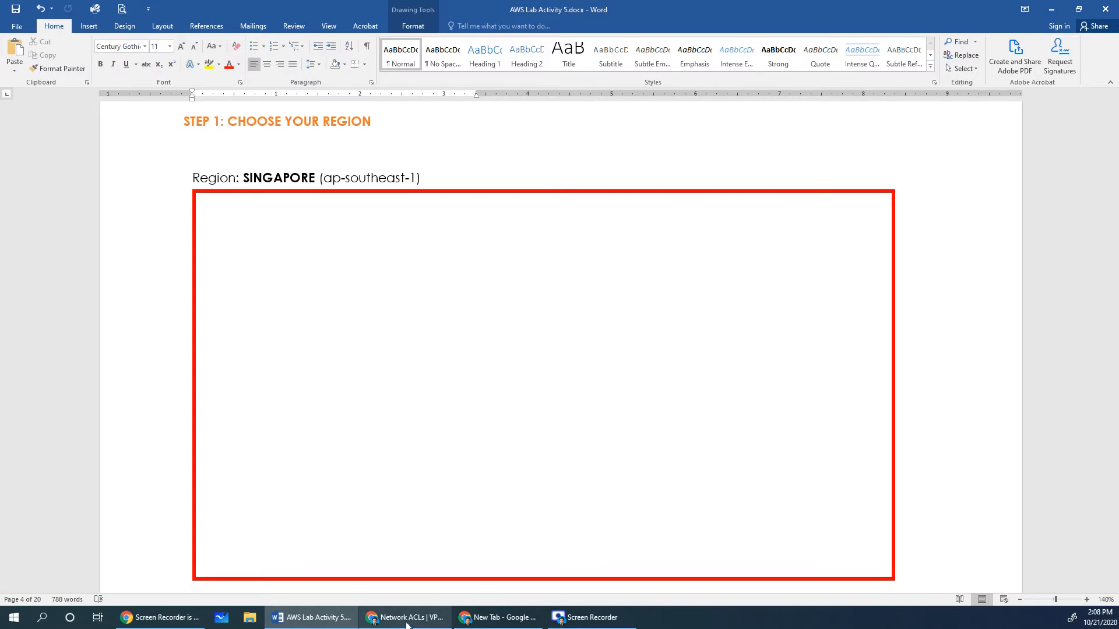
# Switch to the AWS console in Chrome, go to its home page and choose the Asia Pacific (Singapore) ap-southeast-1 region.
pyautogui.click(408, 621)
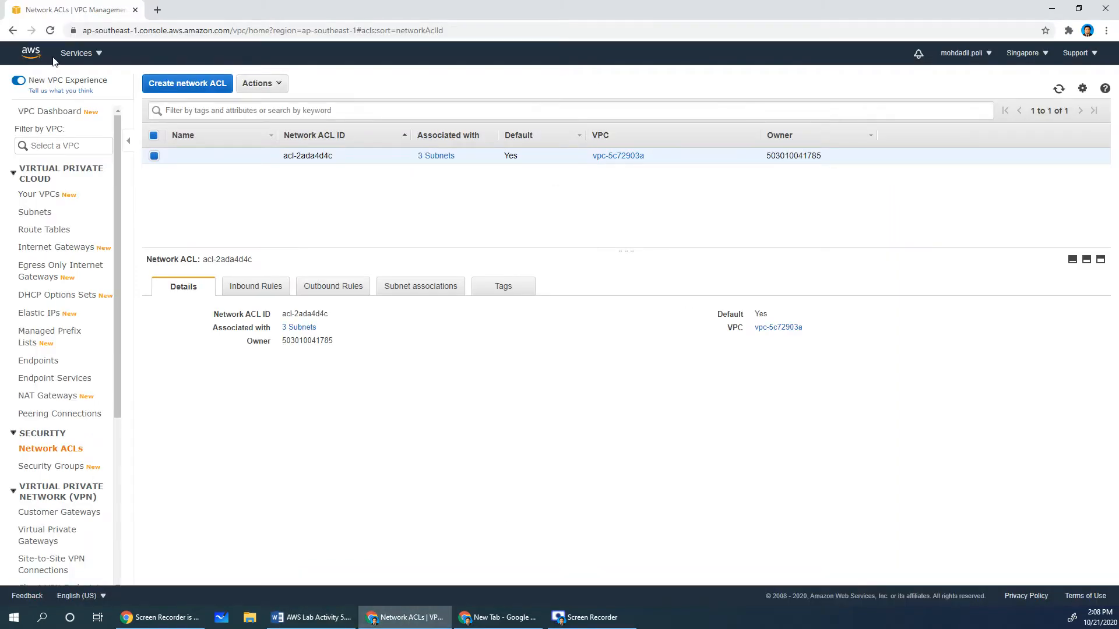
pyautogui.click(34, 55)
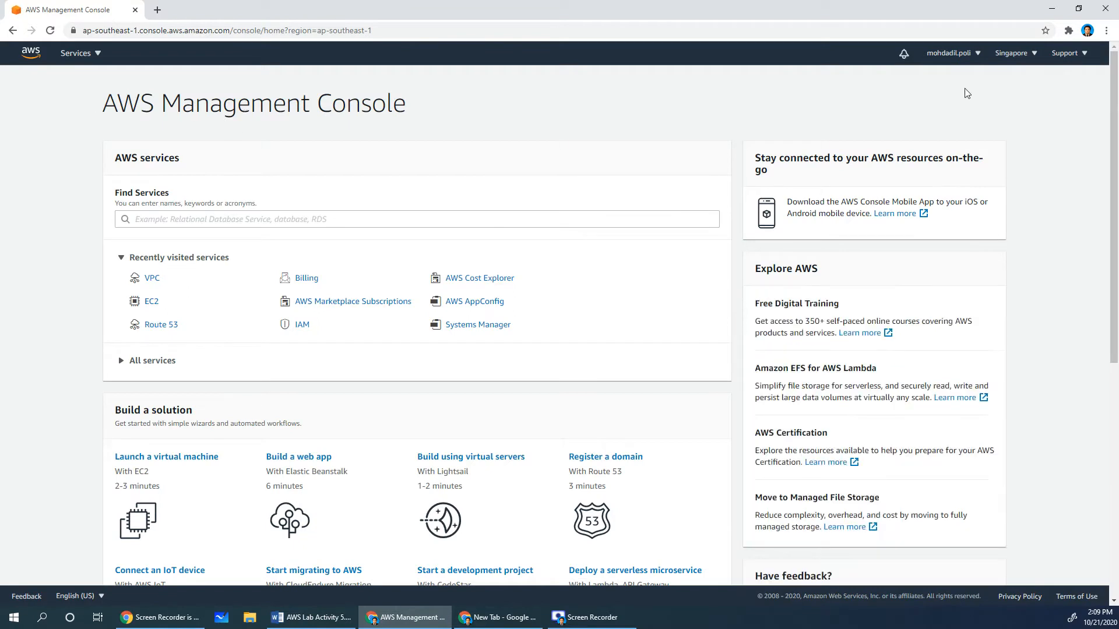
pyautogui.click(1017, 53)
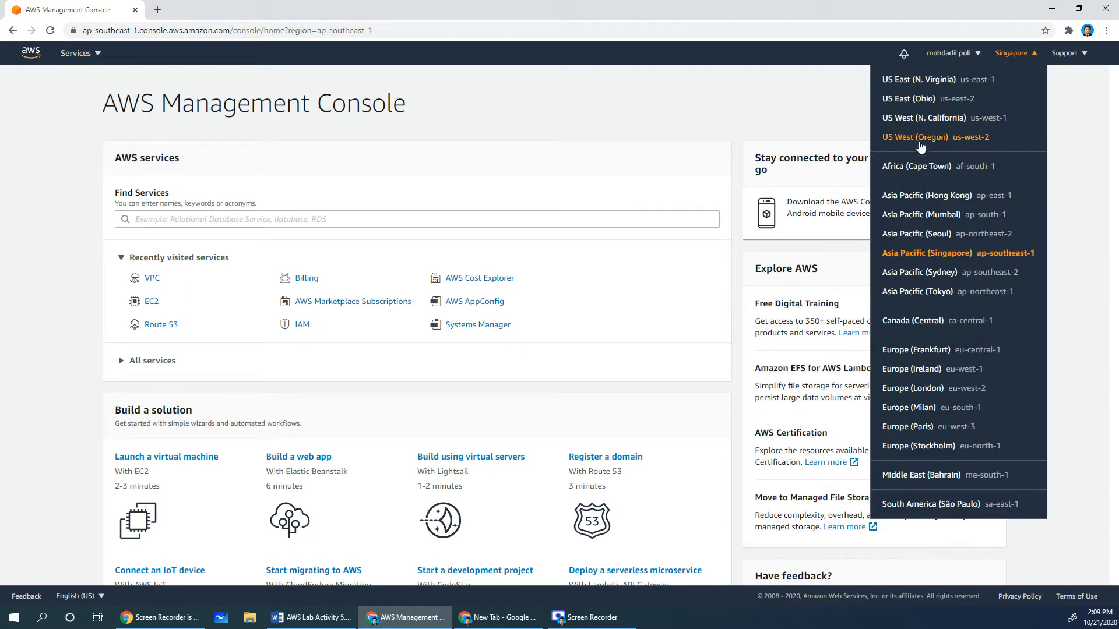
pyautogui.click(930, 259)
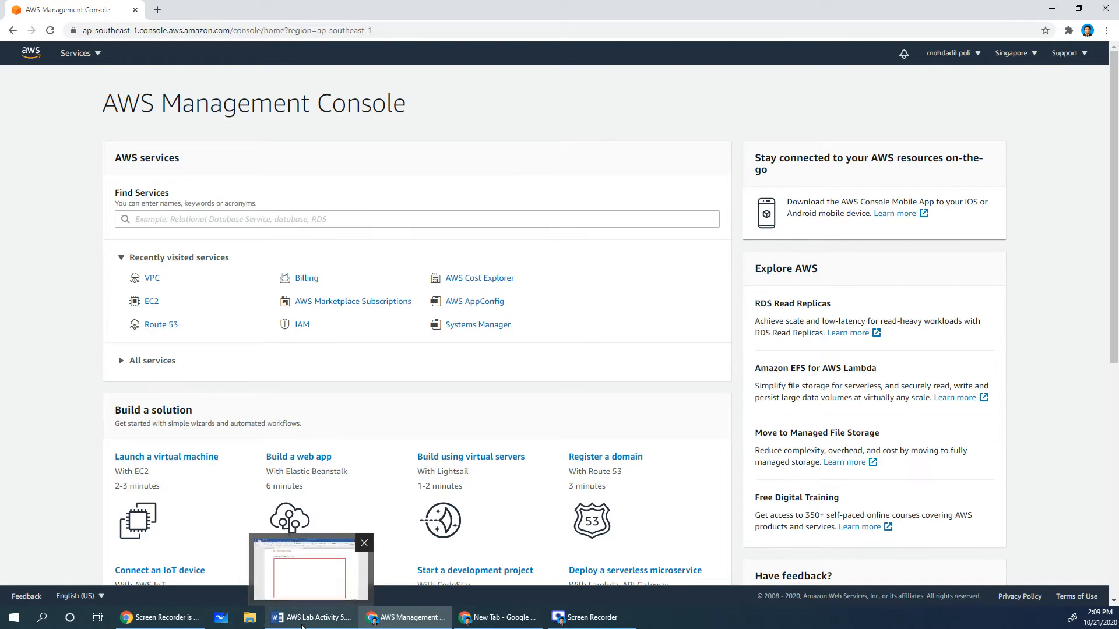
# Switch to the AWS Lab Activity 5 document in Word and read the VPC name and address range under Step 2: Create VPC.
pyautogui.moveTo(158, 627)
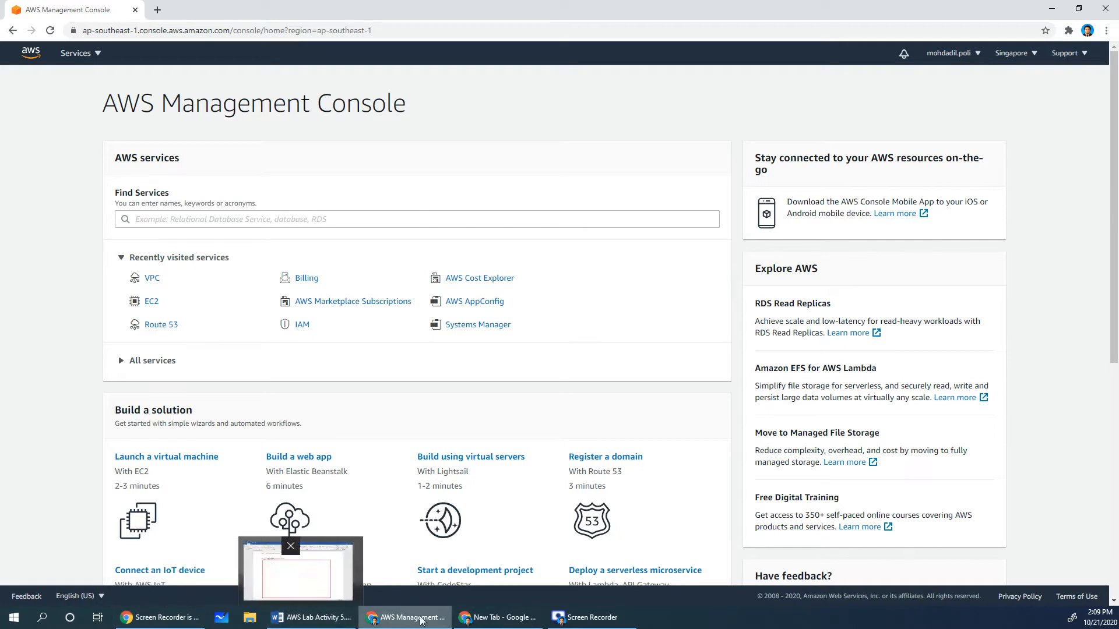
pyautogui.click(312, 617)
pyautogui.scroll(-10, 430, 380)
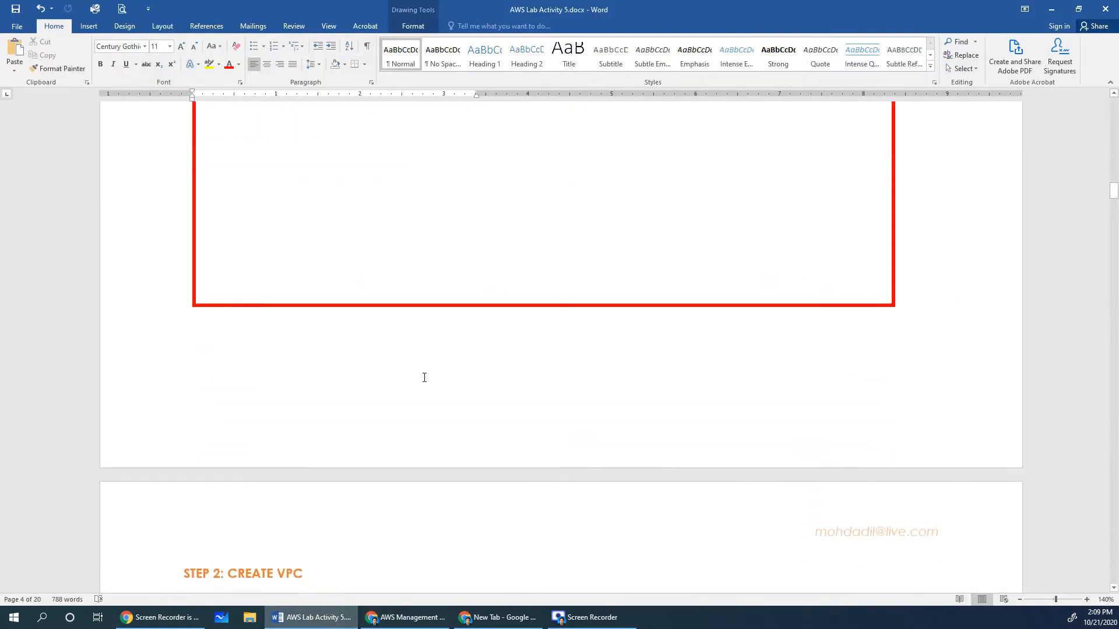
pyautogui.scroll(-3, 425, 376)
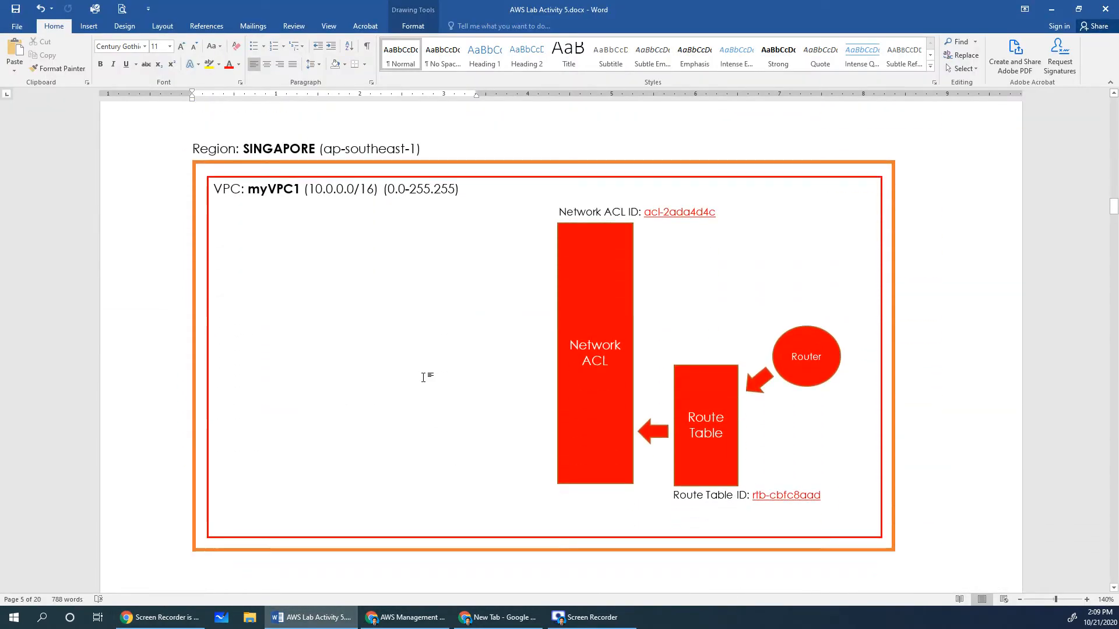
pyautogui.scroll(1, 408, 350)
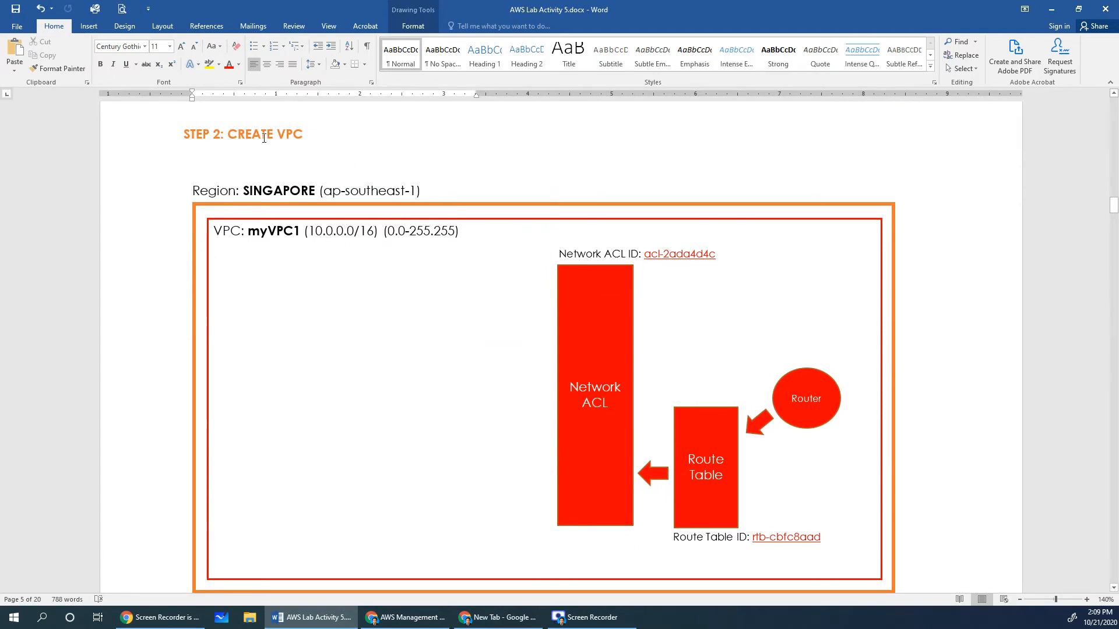
pyautogui.doubleClick(252, 233)
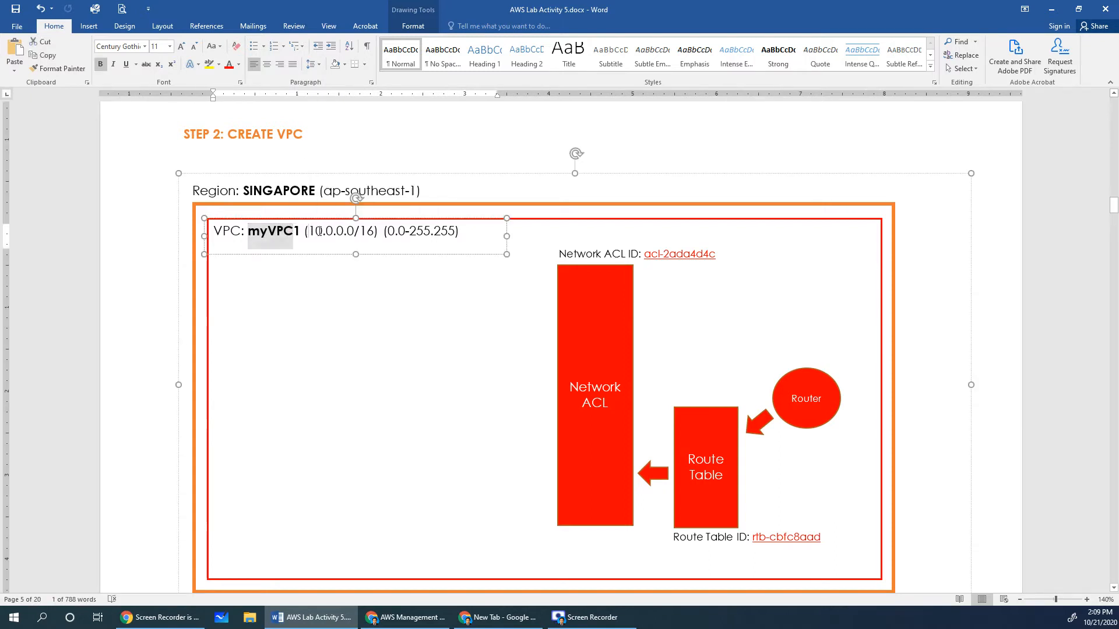
pyautogui.moveTo(319, 231); pyautogui.dragTo(374, 232)
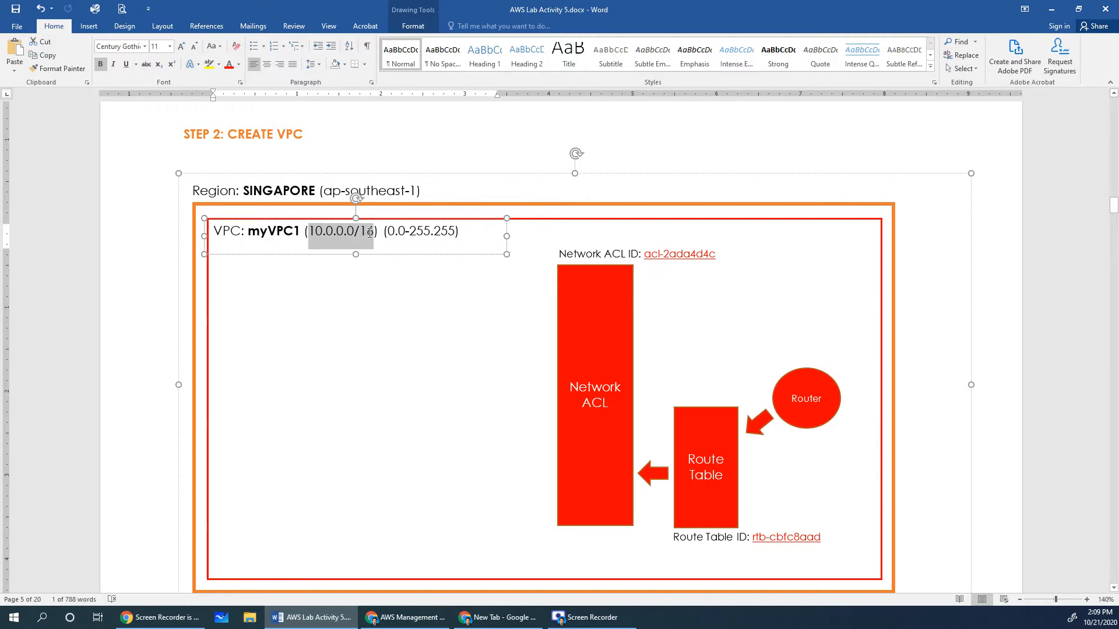
pyautogui.click(304, 193)
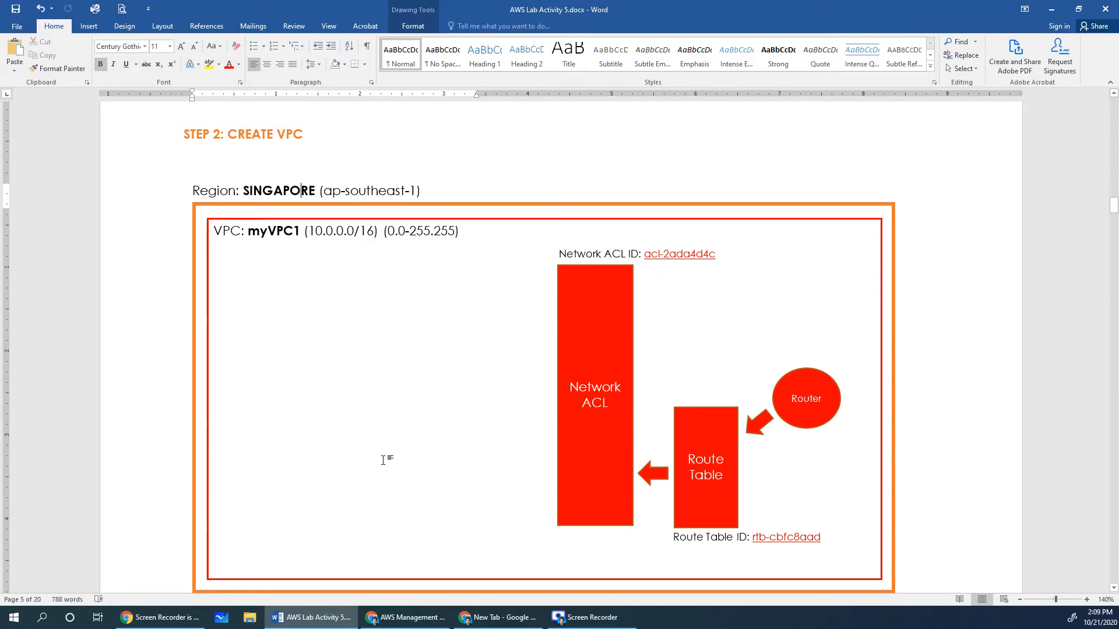
# Return to the AWS console in Chrome and open the list of VPCs in the VPC service.
pyautogui.click(406, 618)
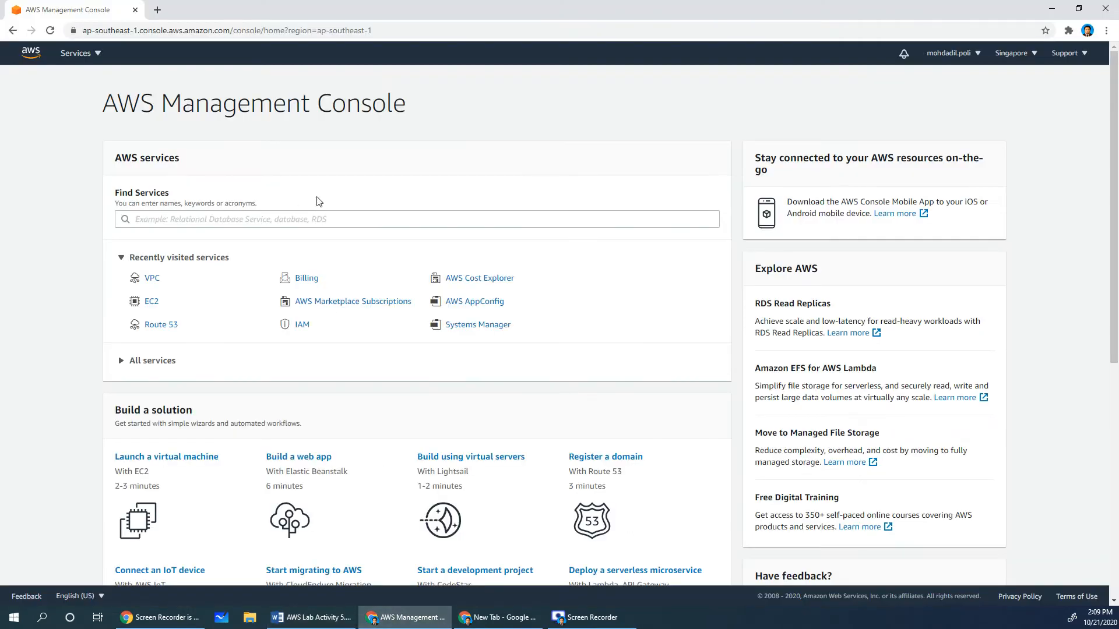
pyautogui.click(150, 285)
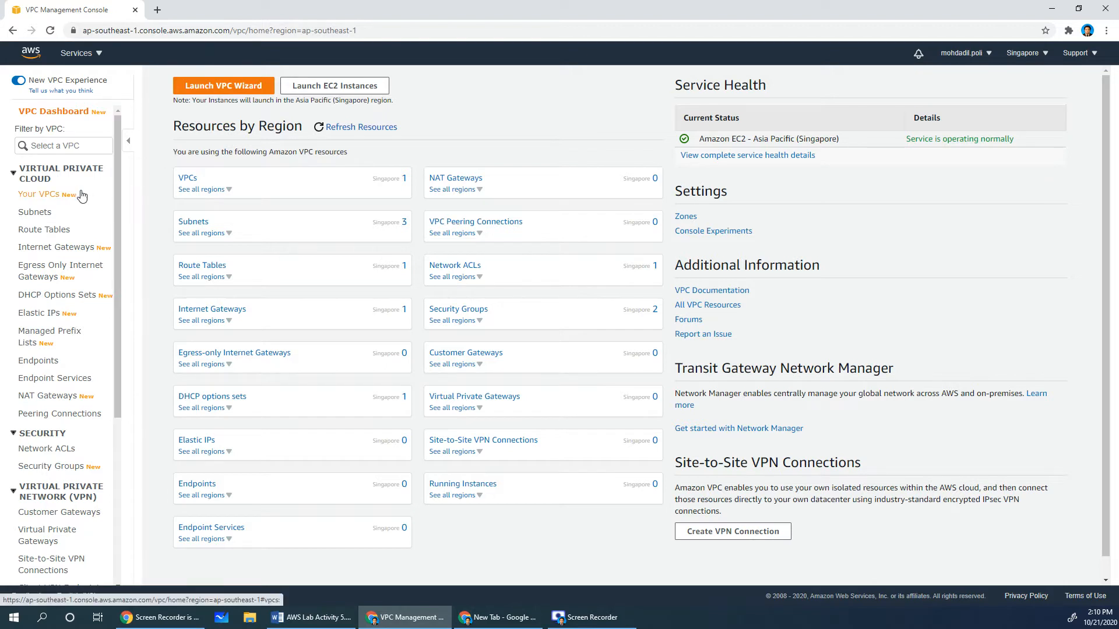
pyautogui.click(31, 200)
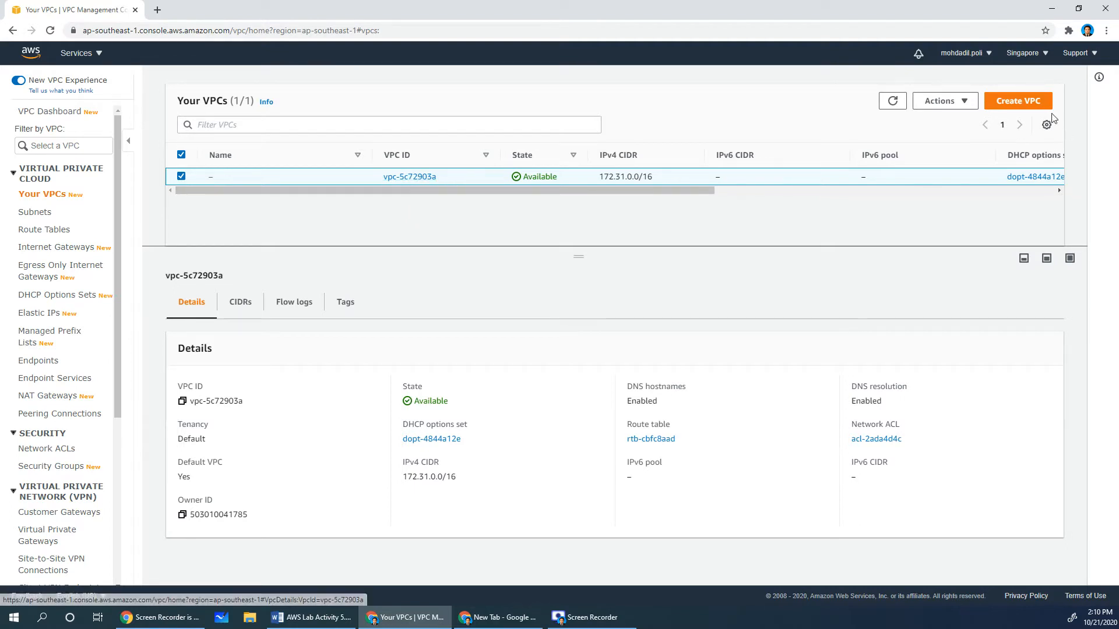
# Create a VPC named myVPC1 with IPv4 CIDR block 10.0.0.0/16, checking the range against the Word lab document before submitting.
pyautogui.click(1017, 101)
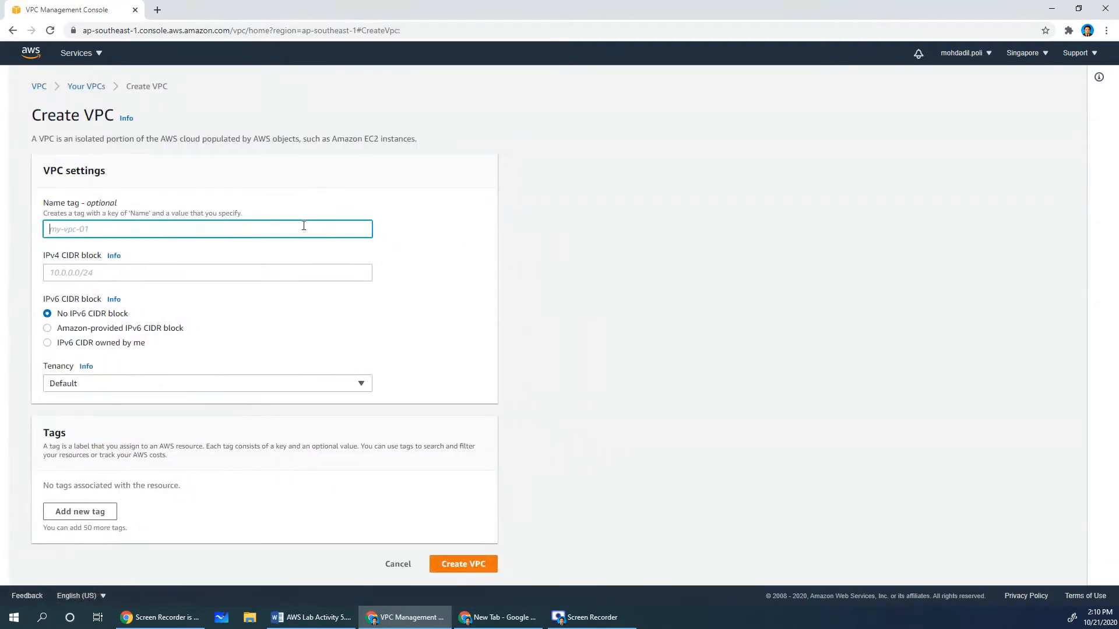
pyautogui.write('m')
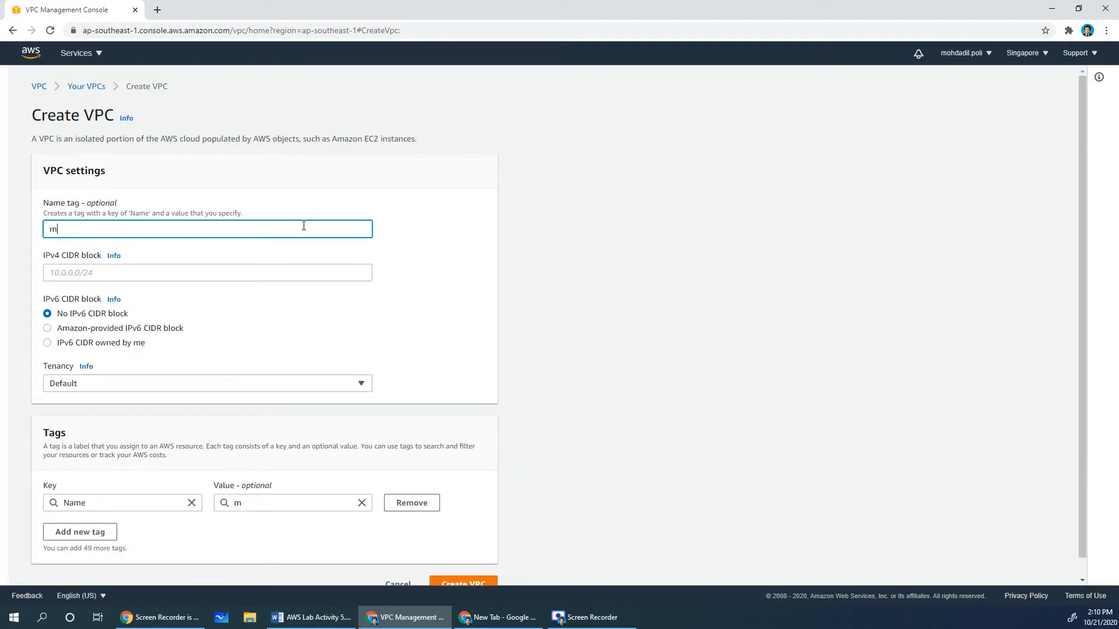
pyautogui.write('yVPC1')
pyautogui.click(277, 276)
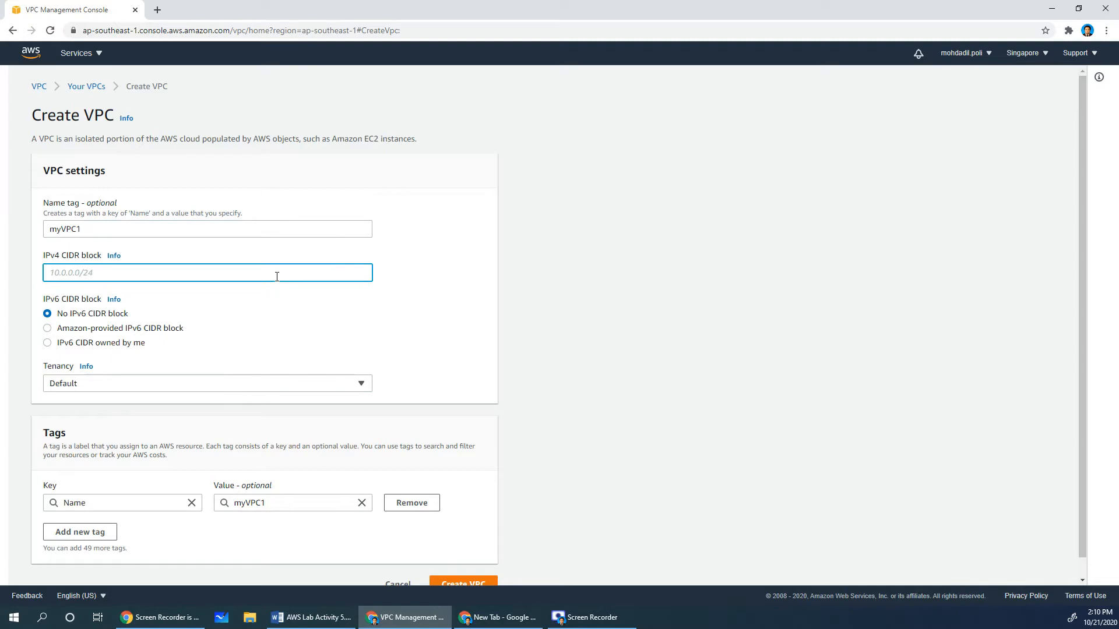
pyautogui.write('10.0.0.0/16')
pyautogui.click(311, 617)
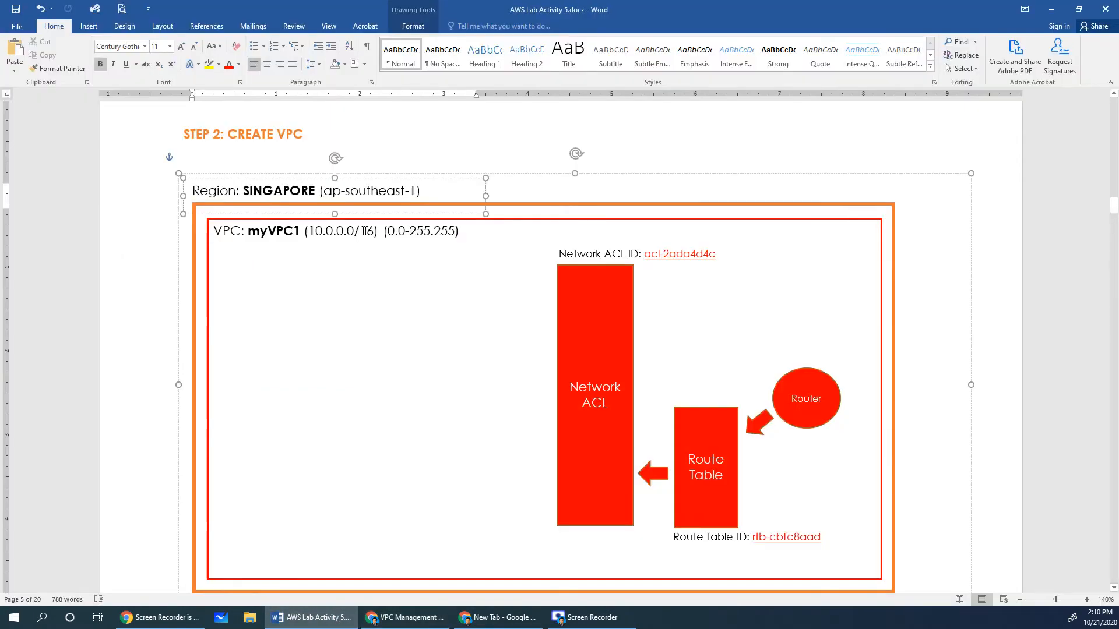
pyautogui.click(405, 618)
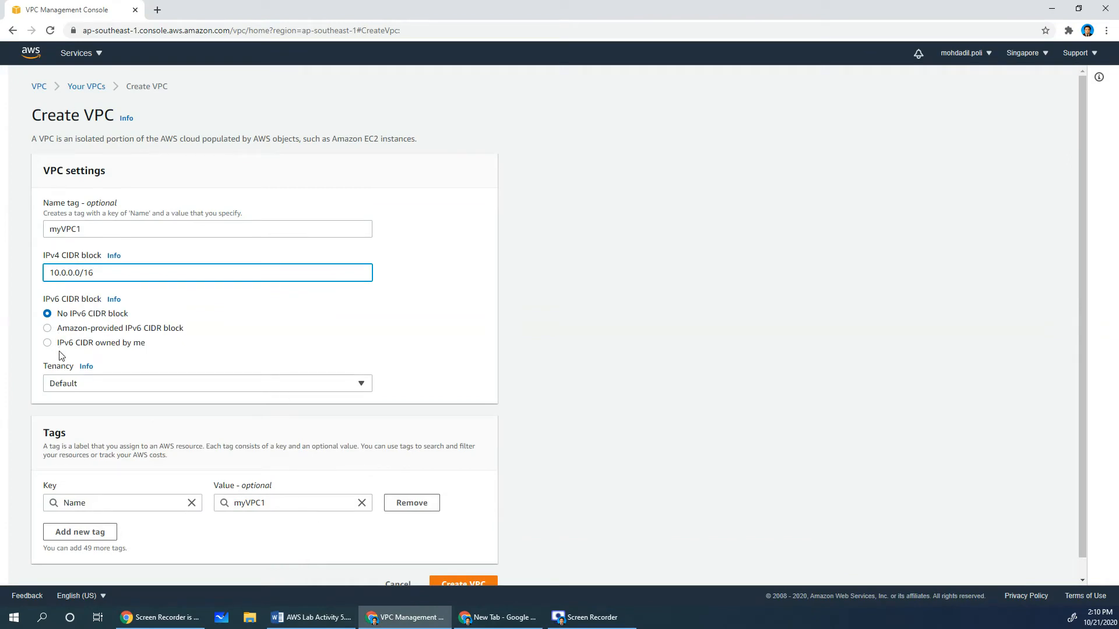
pyautogui.scroll(-1, 82, 353)
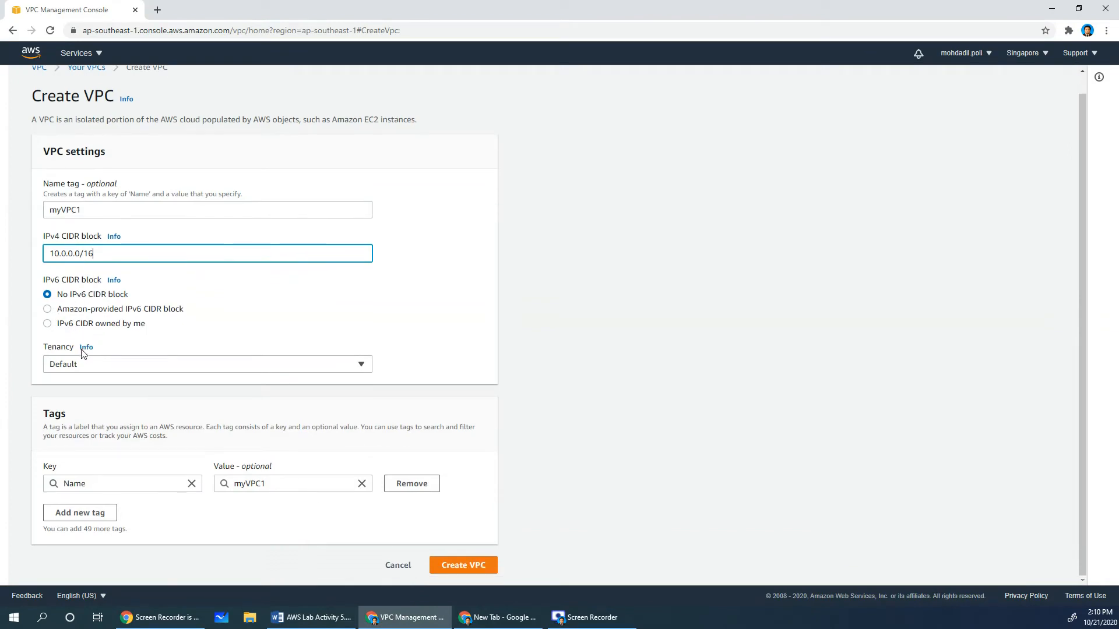
pyautogui.click(463, 566)
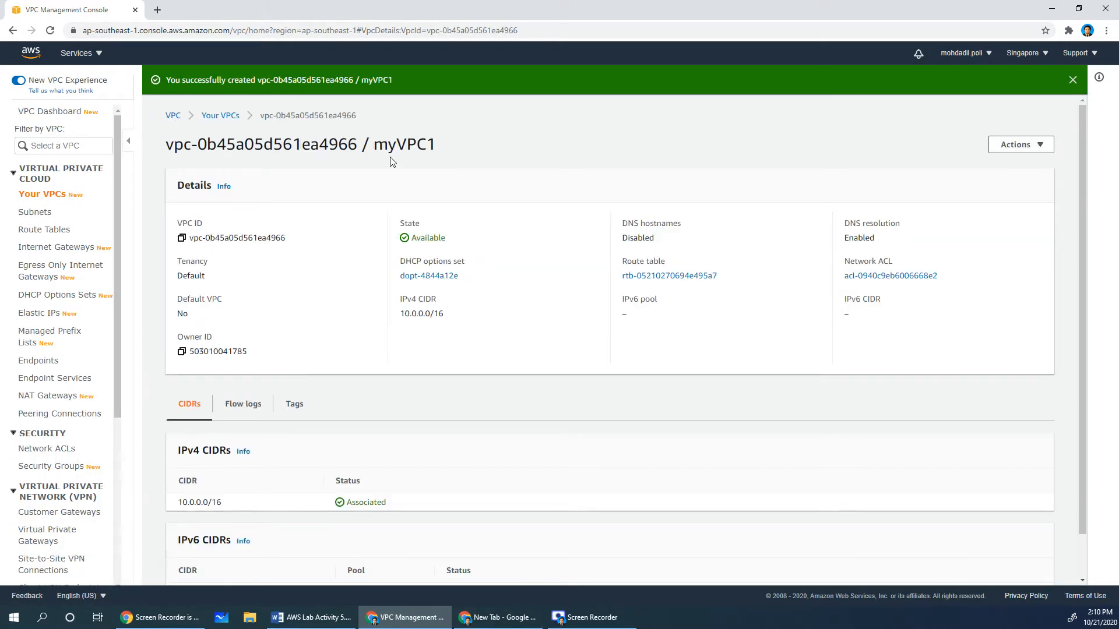
# Examine the new VPC's name, network ACL and route table entries on its details page.
pyautogui.moveTo(375, 146); pyautogui.dragTo(453, 150)
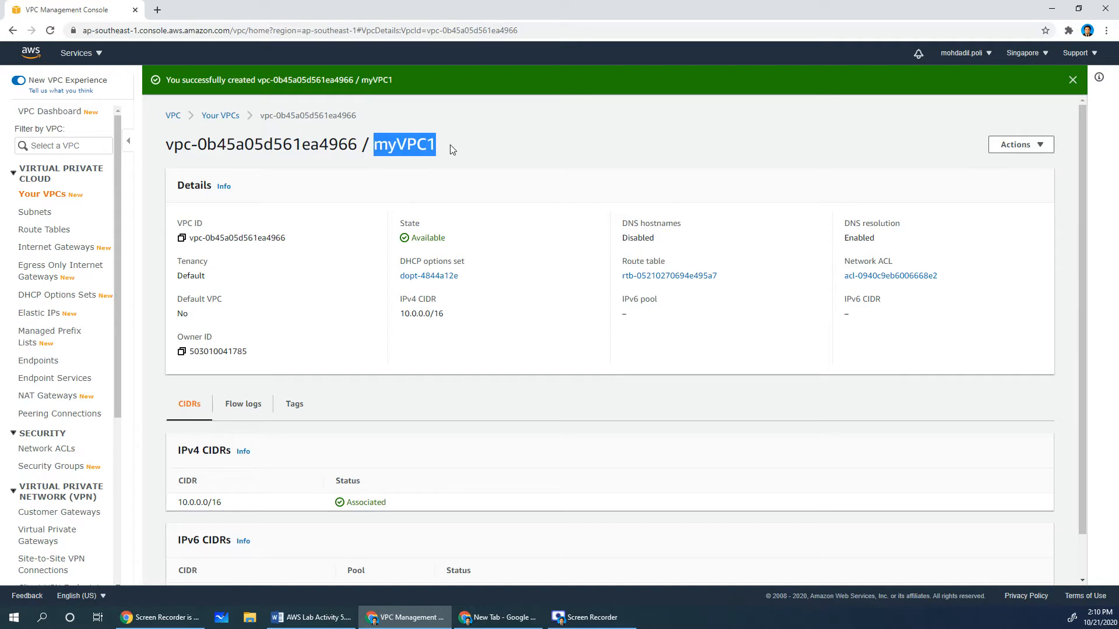
pyautogui.click(453, 149)
pyautogui.moveTo(375, 147); pyautogui.dragTo(421, 150)
pyautogui.click(451, 153)
pyautogui.click(377, 150)
pyautogui.click(437, 149)
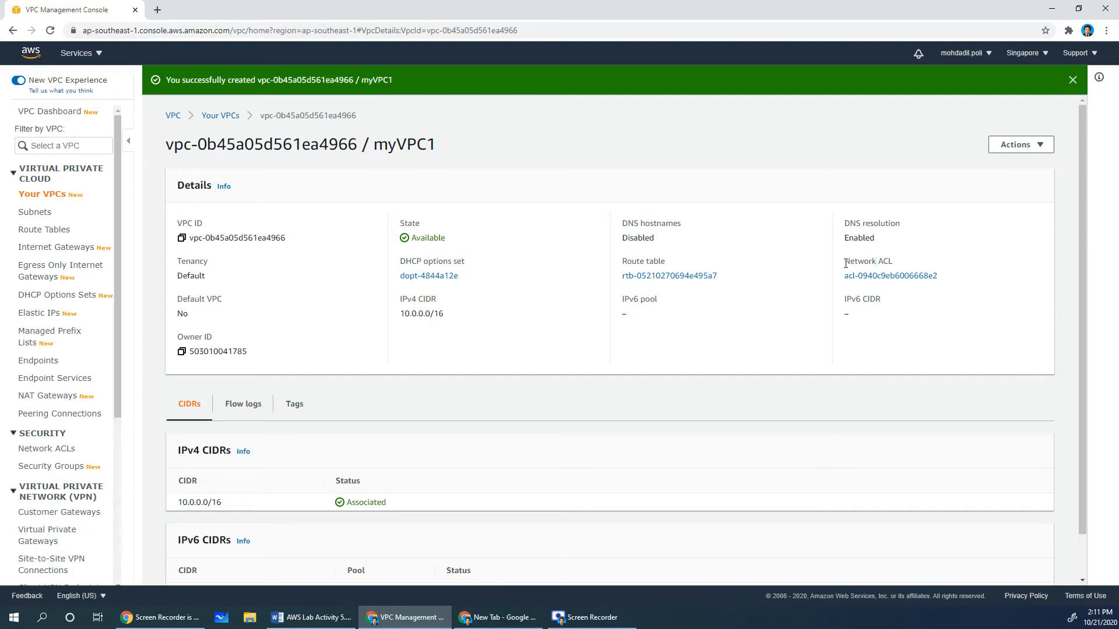
pyautogui.moveTo(845, 263); pyautogui.dragTo(900, 267)
pyautogui.moveTo(622, 261); pyautogui.dragTo(676, 266)
# Open the route table of myVPC1 and examine its ID, Main setting and route destination.
pyautogui.click(662, 278)
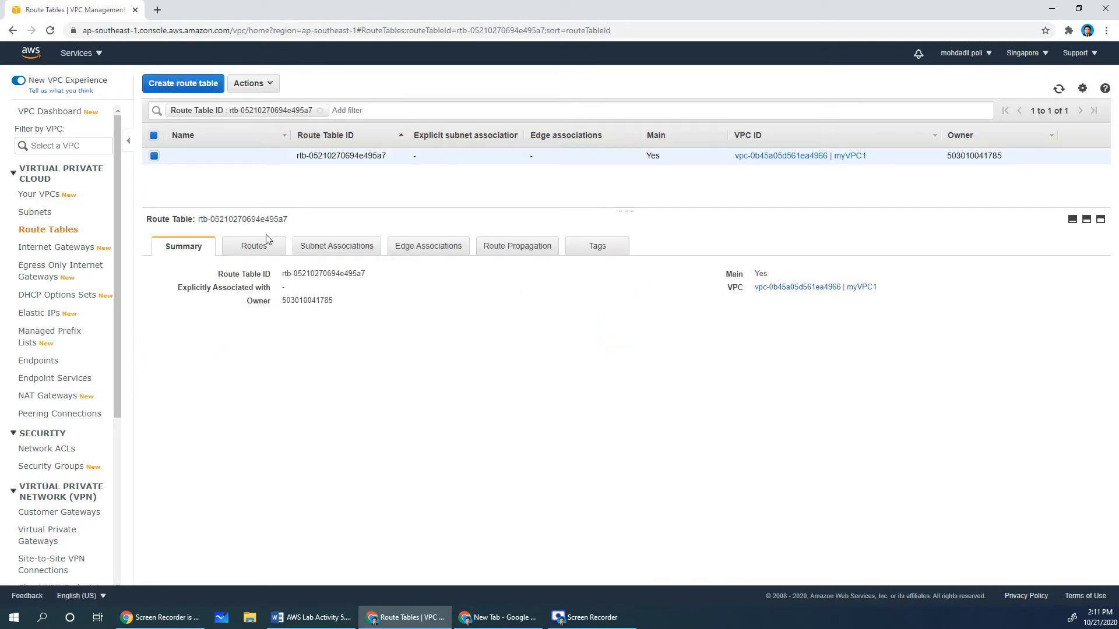
pyautogui.moveTo(296, 164)
pyautogui.moveTo(298, 157)
pyautogui.mouseDown()
pyautogui.moveTo(394, 166)
pyautogui.moveTo(296, 167)
pyautogui.mouseUp()
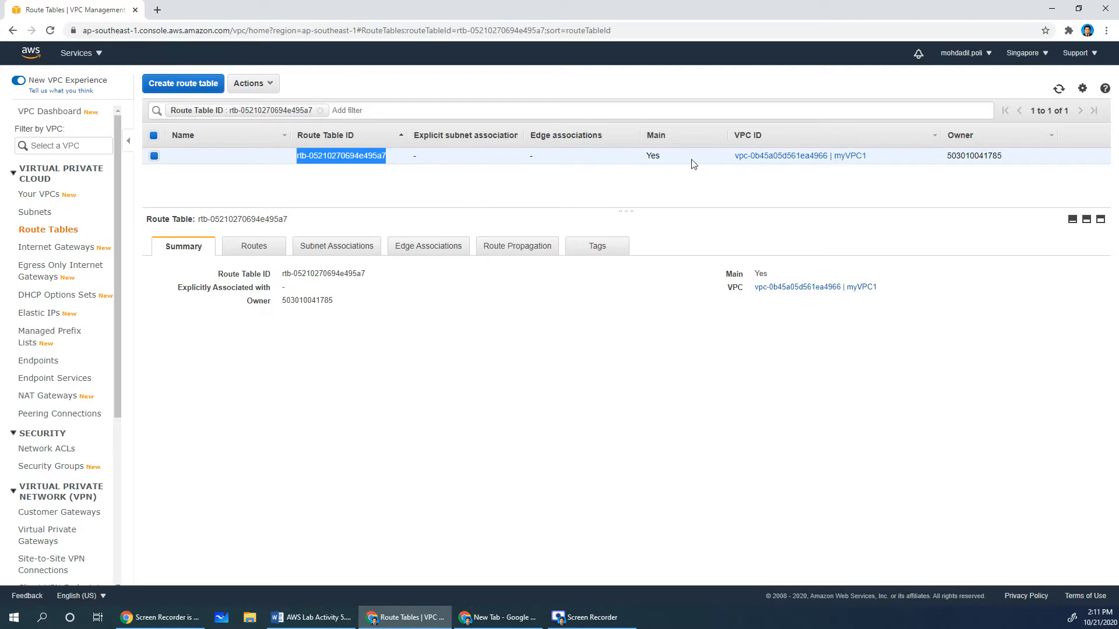
pyautogui.moveTo(663, 159); pyautogui.dragTo(648, 160)
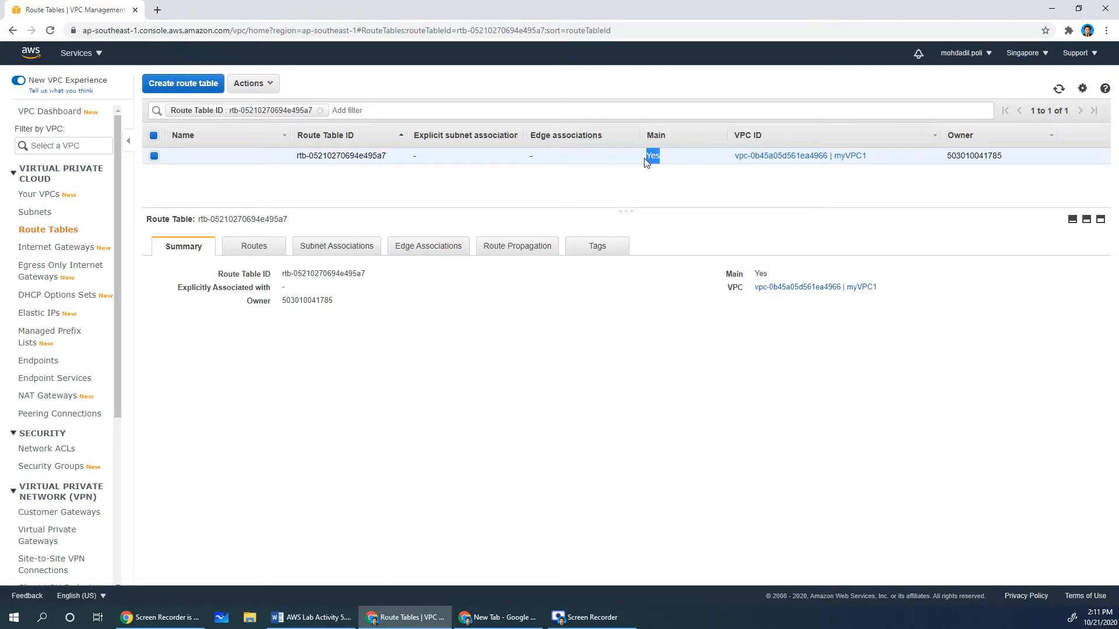
pyautogui.click(251, 249)
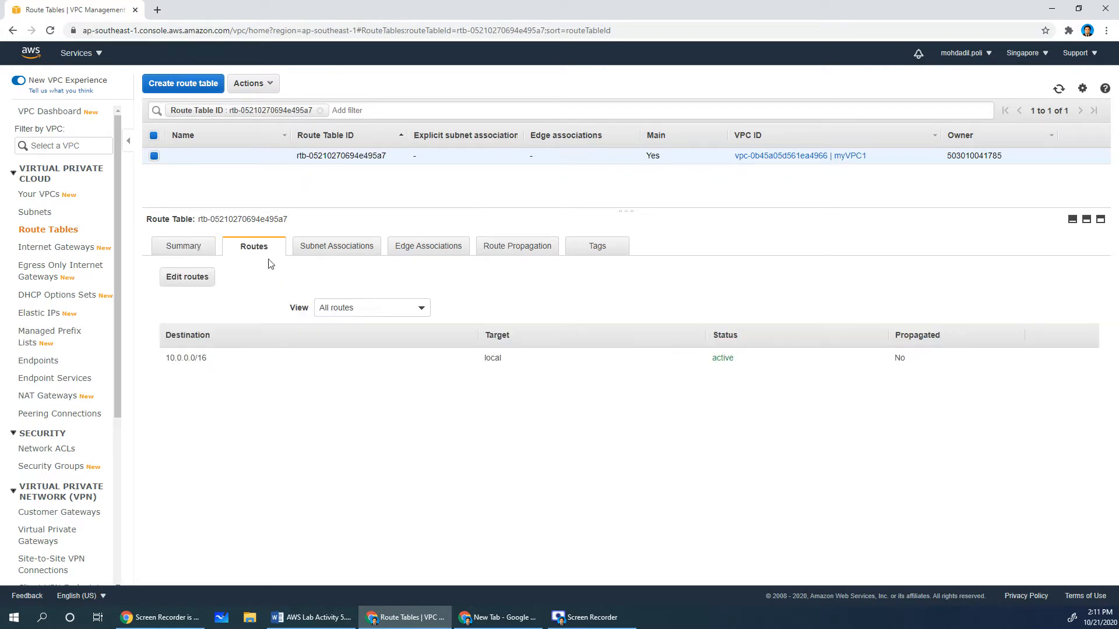
pyautogui.moveTo(210, 360); pyautogui.dragTo(168, 361)
pyautogui.click(215, 364)
pyautogui.click(217, 367)
# Go back to the myVPC1 details and open its network ACL to check whether it is the default one.
pyautogui.click(12, 30)
pyautogui.click(13, 30)
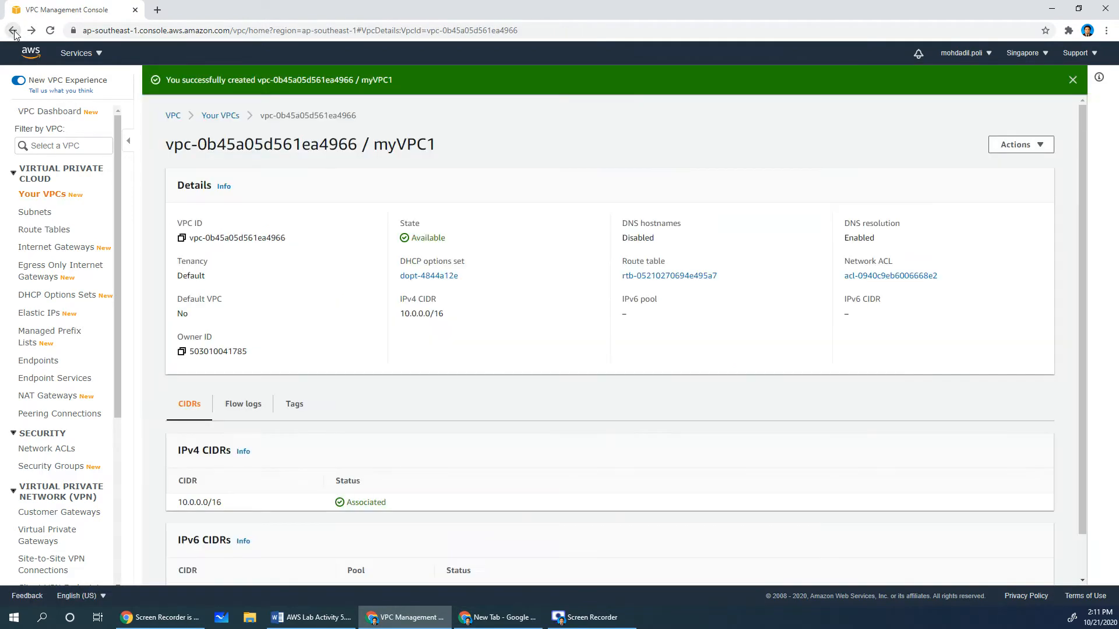
pyautogui.doubleClick(880, 262)
pyautogui.click(890, 276)
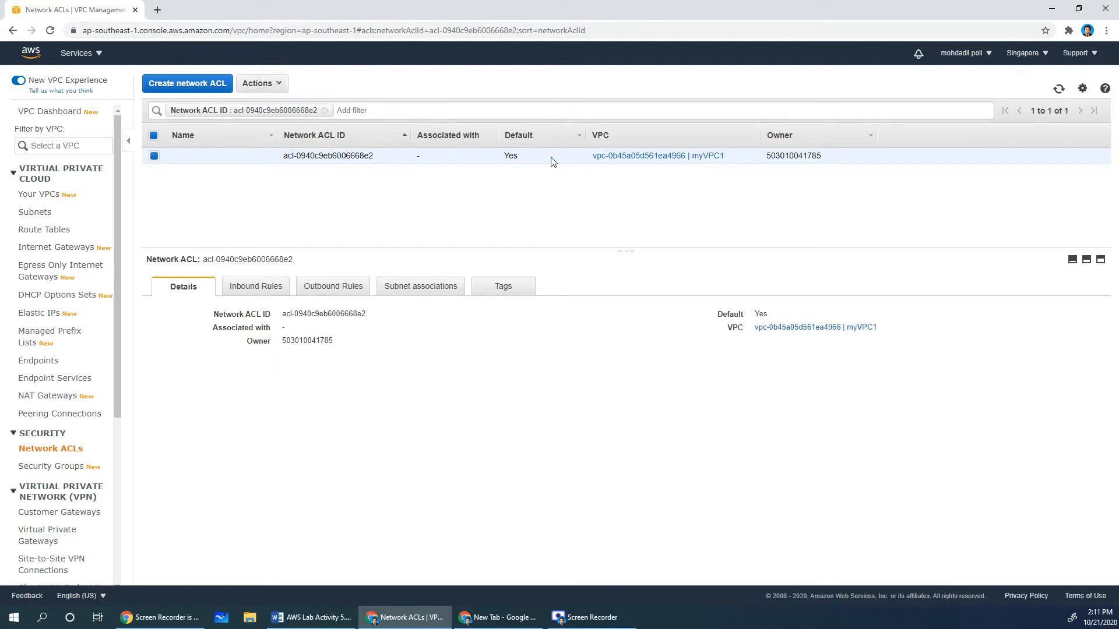
pyautogui.doubleClick(511, 157)
pyautogui.click(527, 164)
pyautogui.doubleClick(506, 161)
pyautogui.click(523, 161)
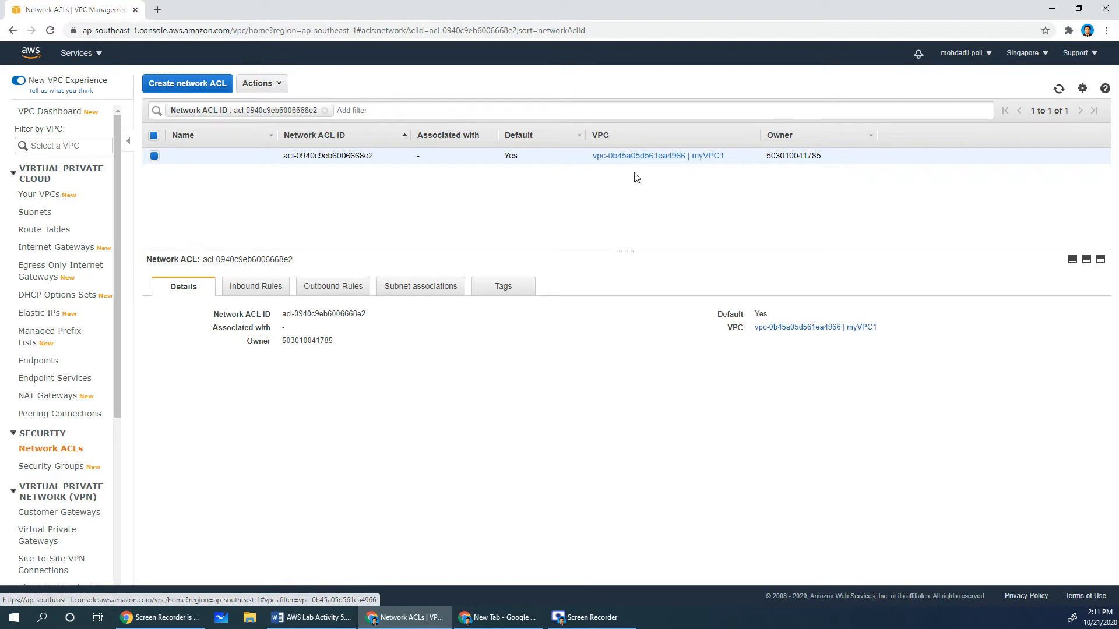
# Compare the network ACL's inbound and outbound rules for allowed traffic, and return to the list of VPCs.
pyautogui.click(247, 292)
pyautogui.click(333, 291)
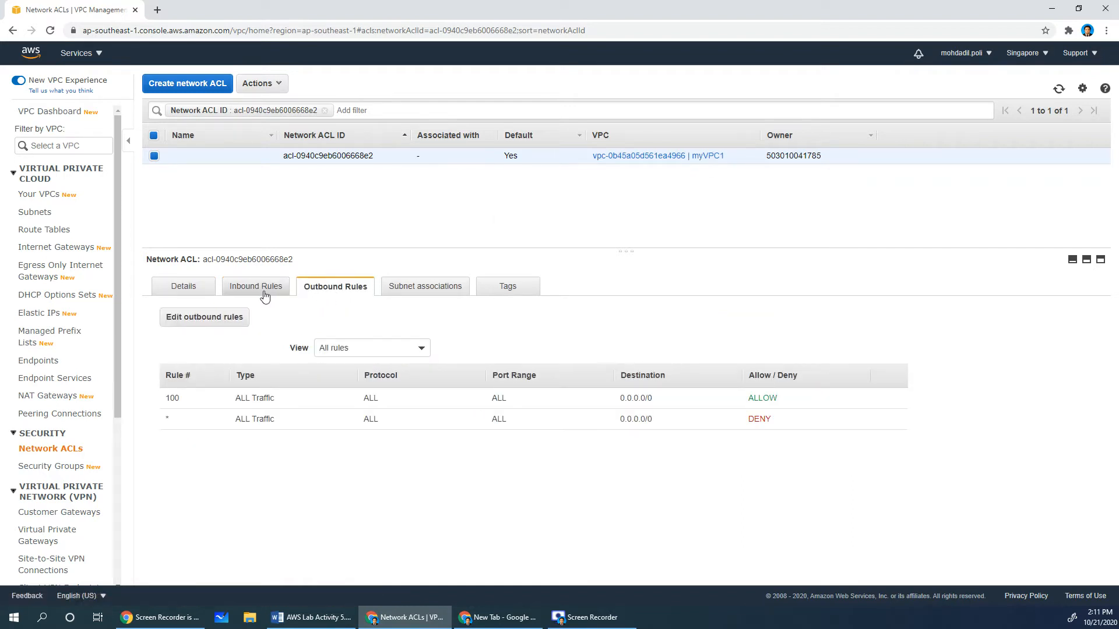
pyautogui.click(263, 295)
pyautogui.click(340, 296)
pyautogui.click(257, 299)
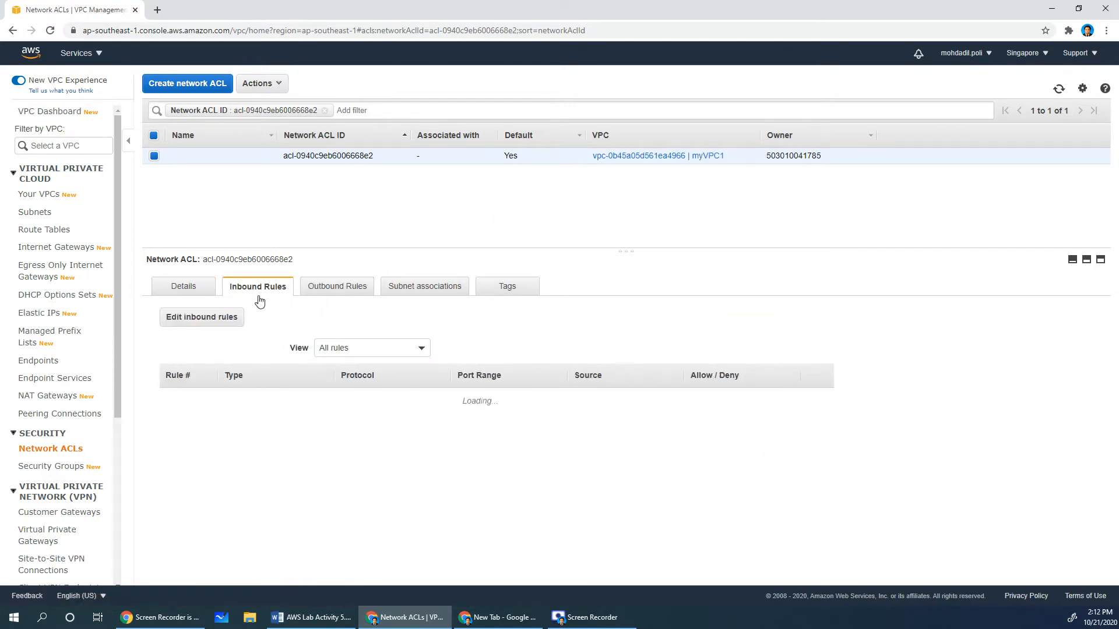
pyautogui.moveTo(236, 404)
pyautogui.mouseDown()
pyautogui.moveTo(788, 404)
pyautogui.moveTo(225, 401)
pyautogui.moveTo(795, 397)
pyautogui.moveTo(239, 402)
pyautogui.mouseUp()
pyautogui.click(252, 406)
pyautogui.click(346, 293)
pyautogui.click(795, 399)
pyautogui.click(265, 410)
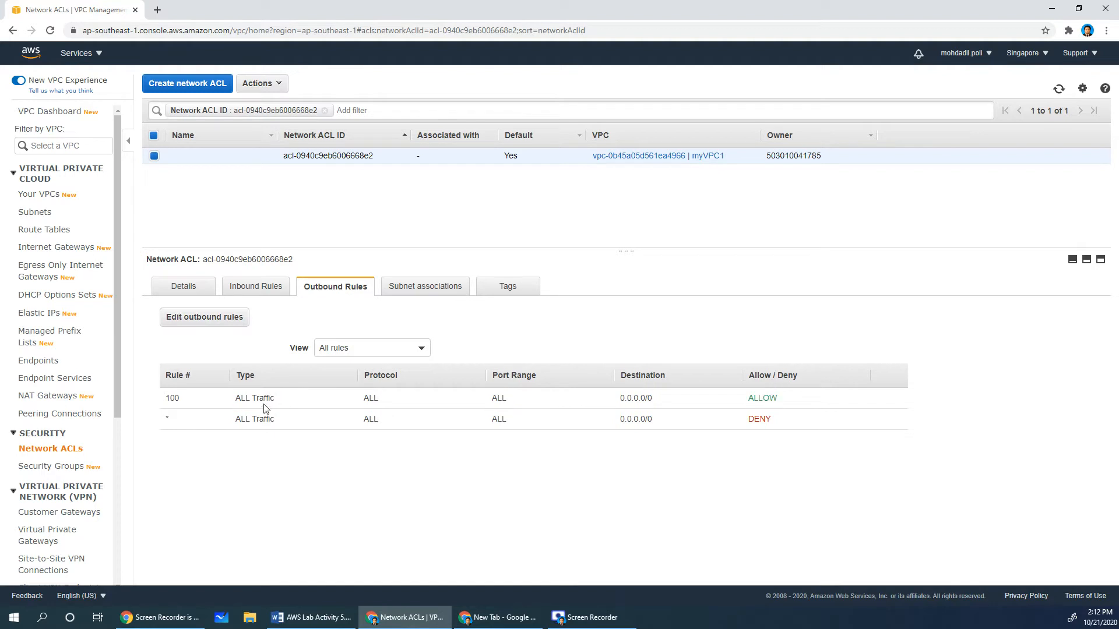
pyautogui.click(38, 195)
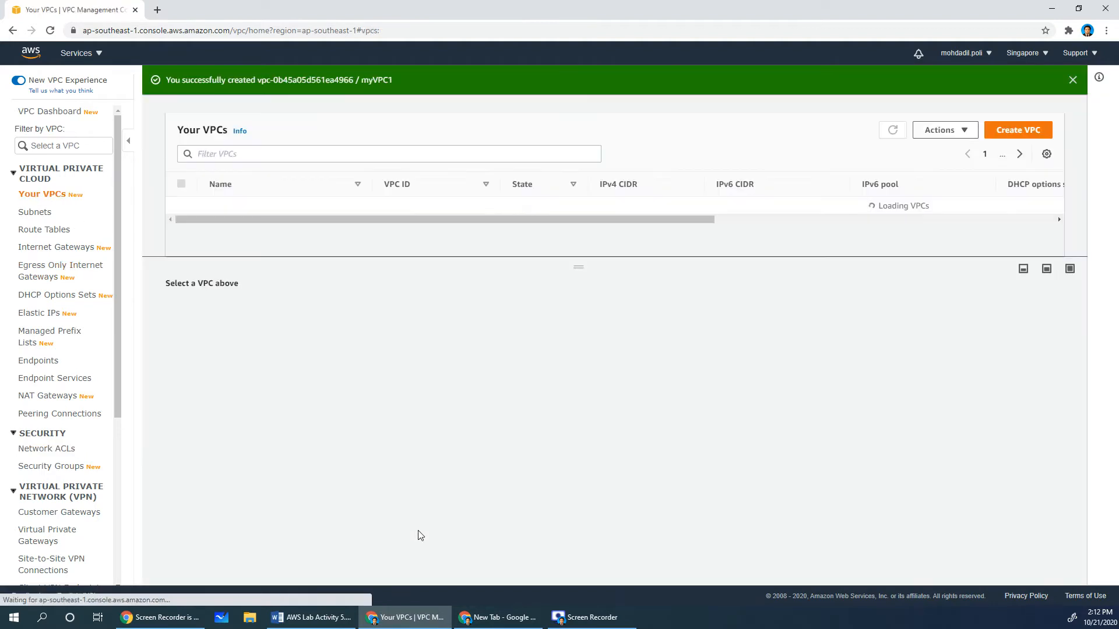
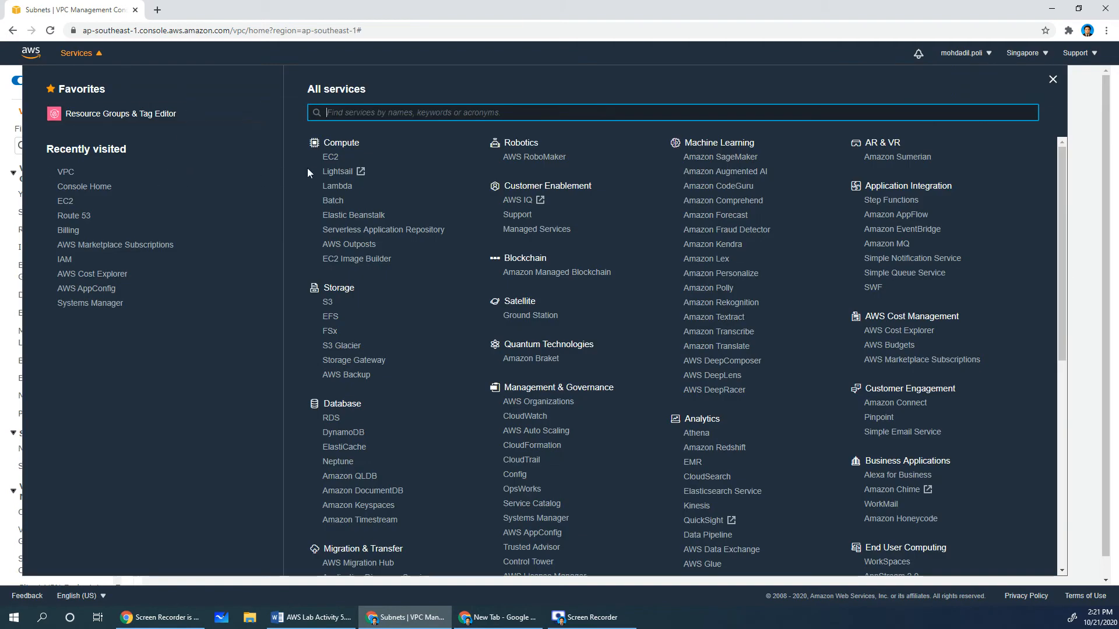
# Start launching an EC2 instance with the 64-bit x86 Amazon Linux 2 AMI and the t2.micro type, continuing to the instance details.
pyautogui.click(330, 159)
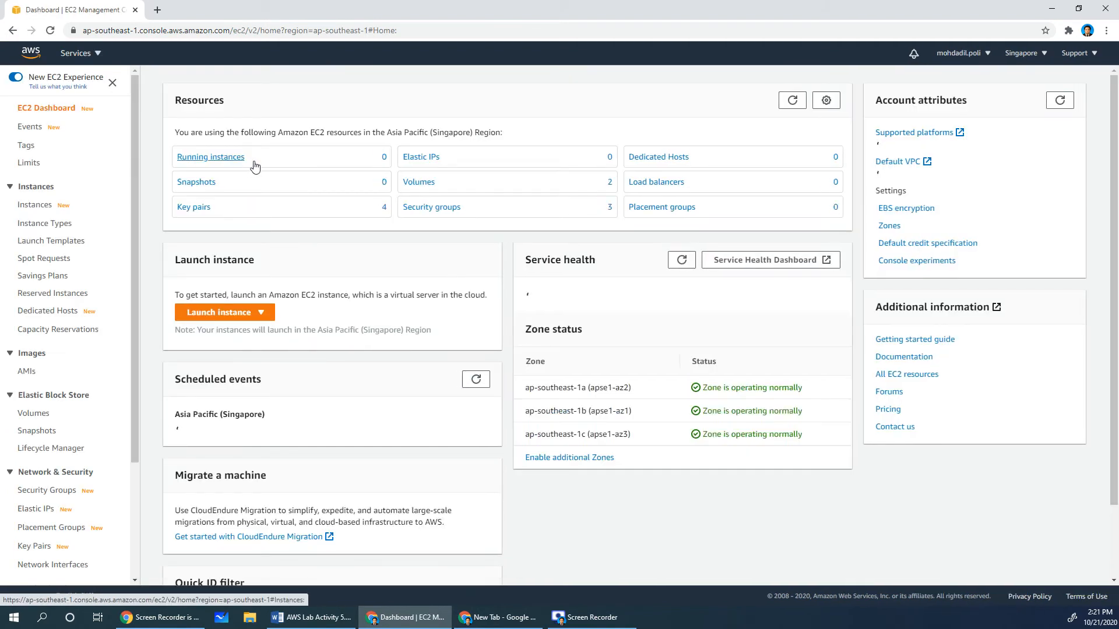
pyautogui.click(228, 313)
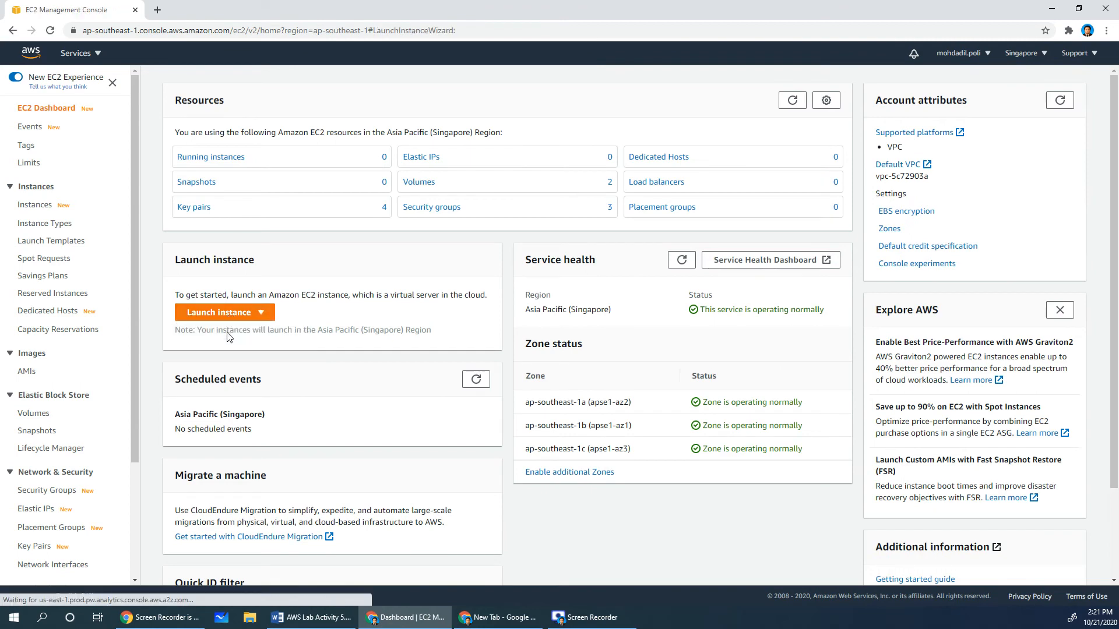
pyautogui.click(223, 334)
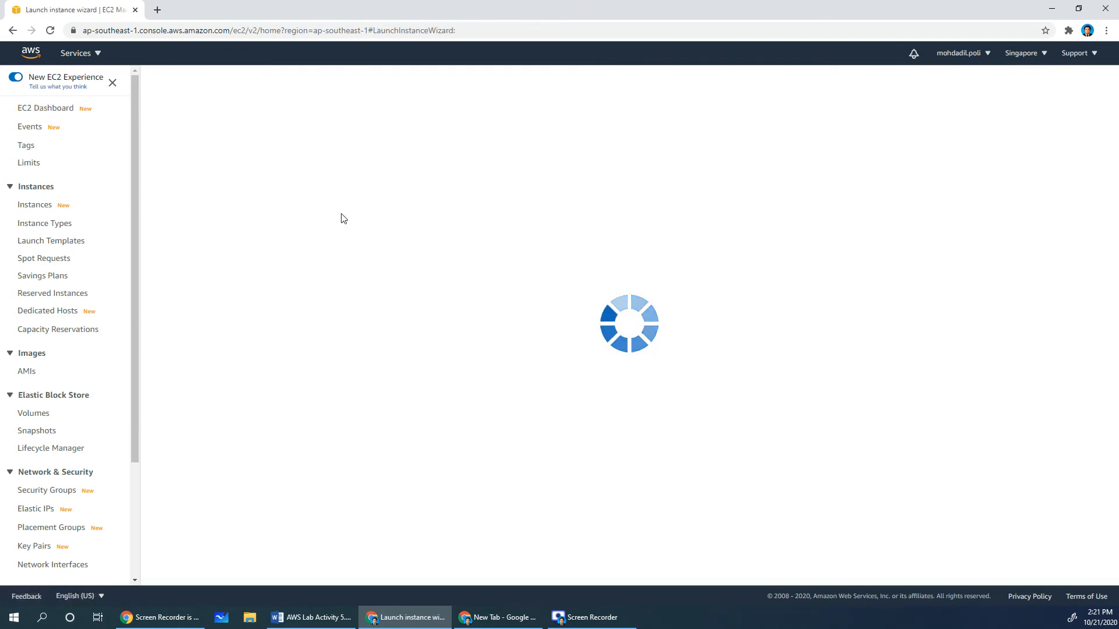
pyautogui.click(1046, 209)
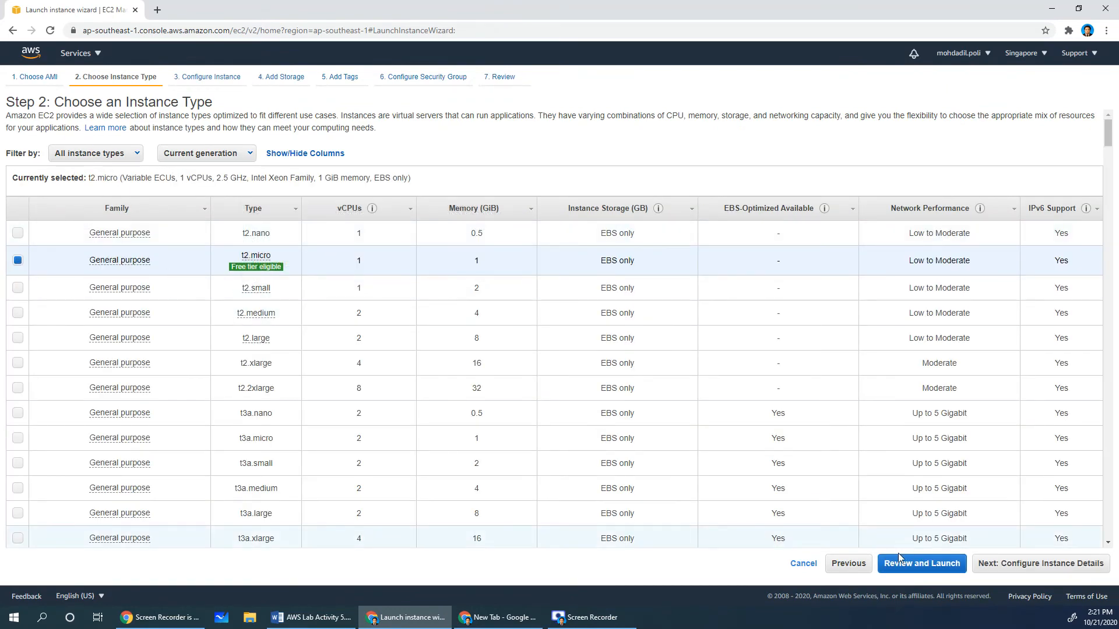
pyautogui.click(999, 567)
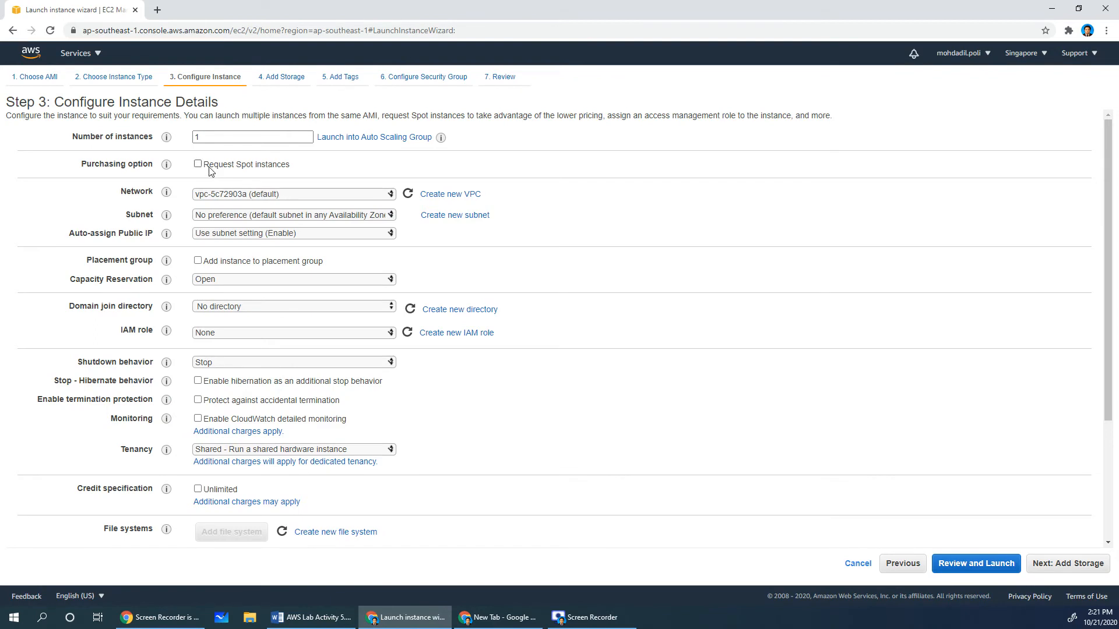
# Set the instance's network to myVPC1 and its subnet to myVPC1-Public Subnet, check the public IP auto-assignment, and continue to storage.
pyautogui.click(248, 197)
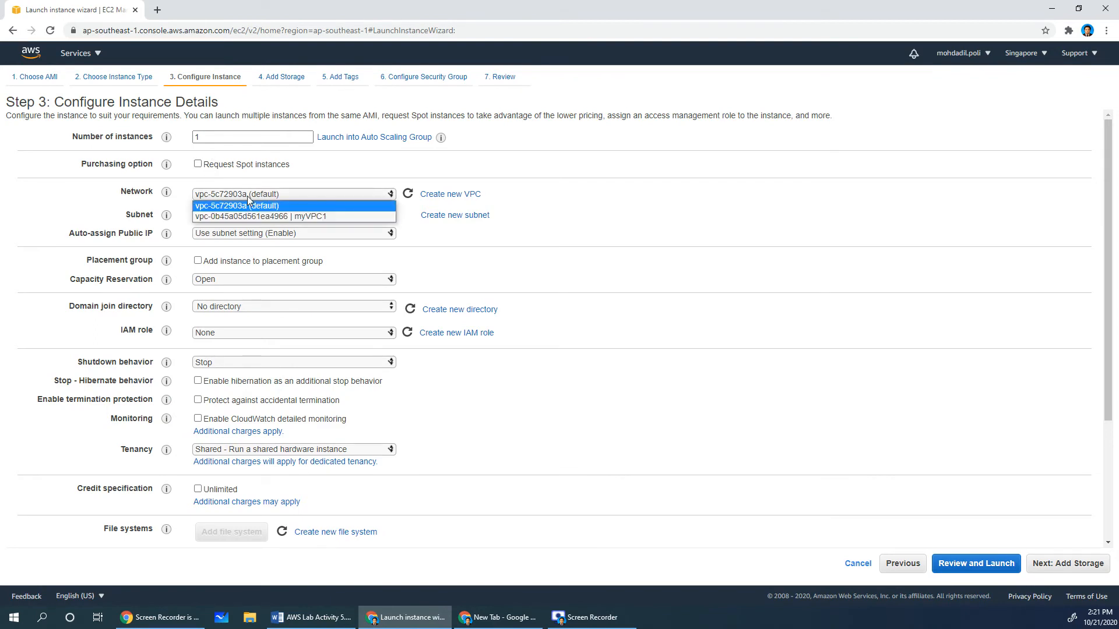
pyautogui.click(289, 217)
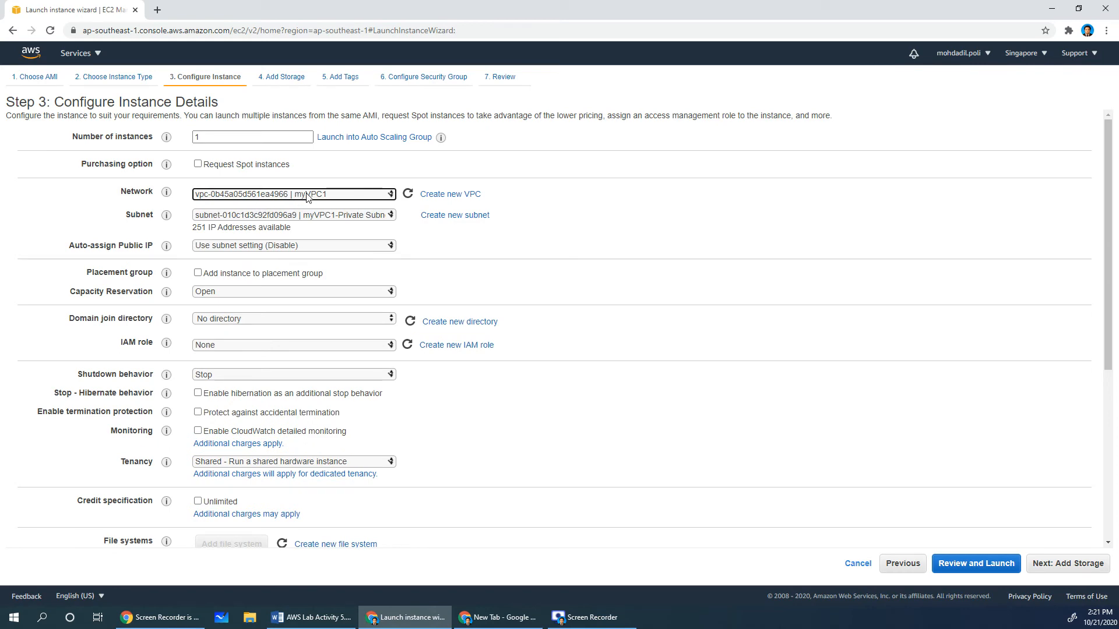
pyautogui.click(308, 215)
pyautogui.click(313, 239)
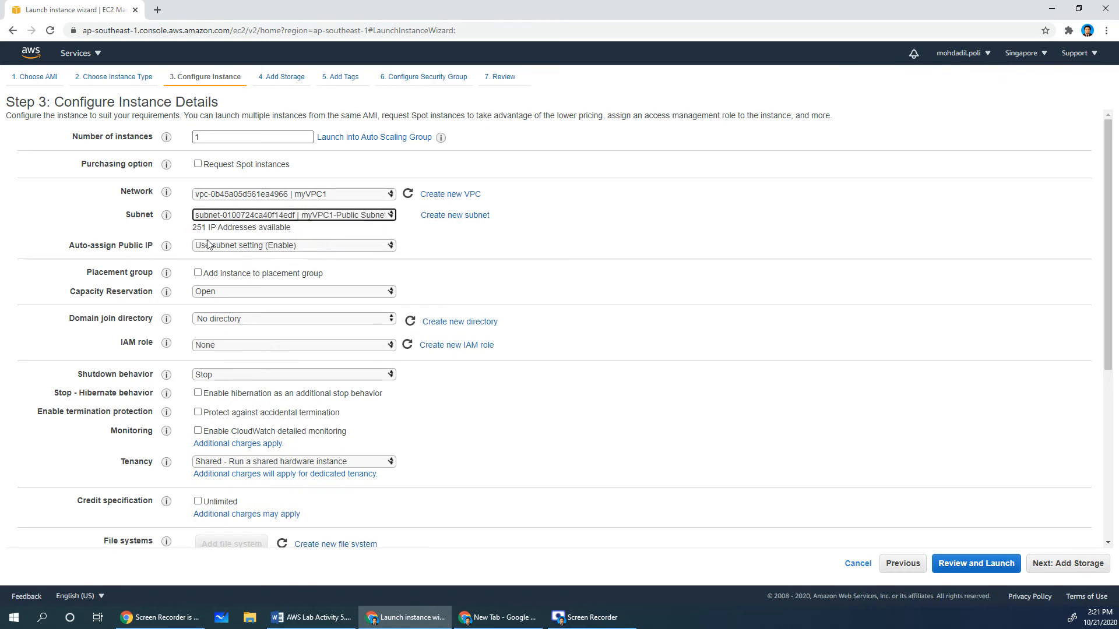
pyautogui.moveTo(90, 245); pyautogui.dragTo(129, 245)
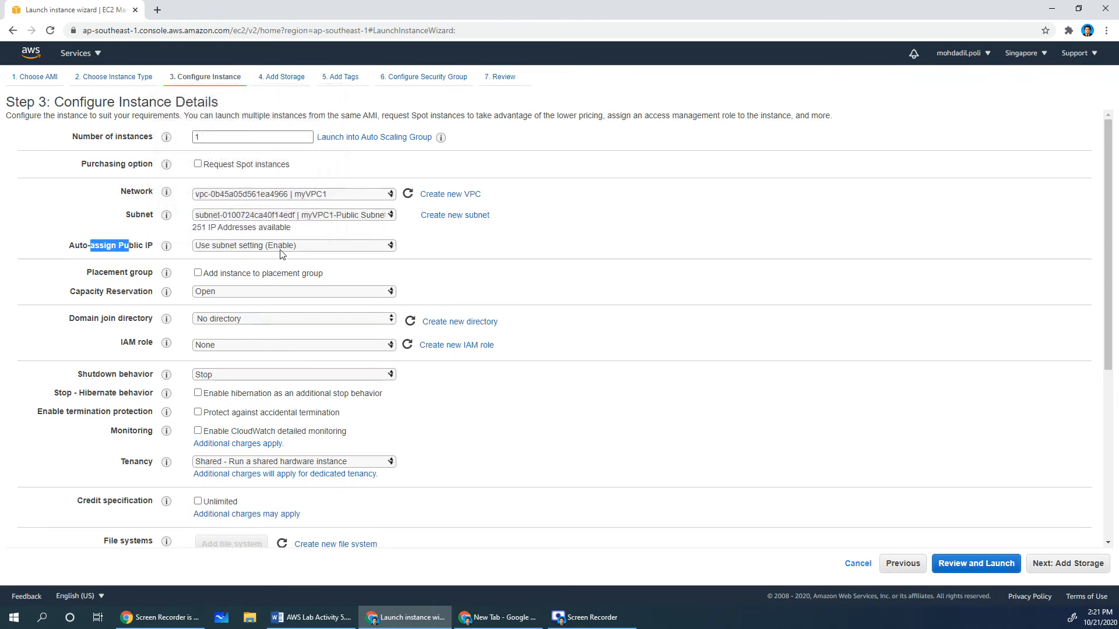
pyautogui.click(113, 287)
pyautogui.scroll(-3, 189, 325)
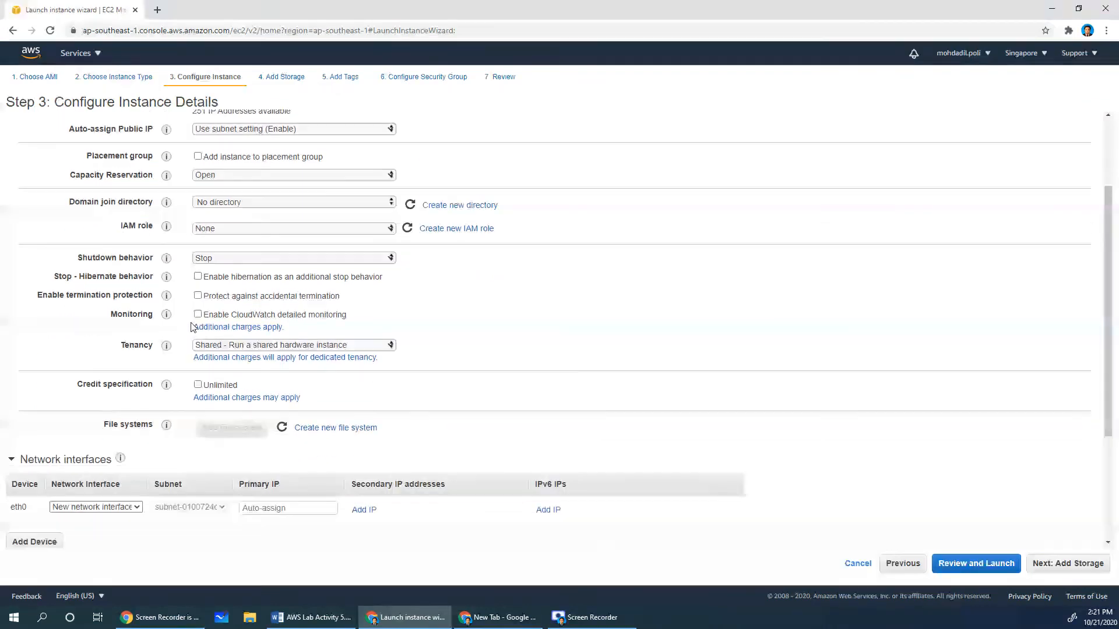
pyautogui.scroll(-2, 777, 512)
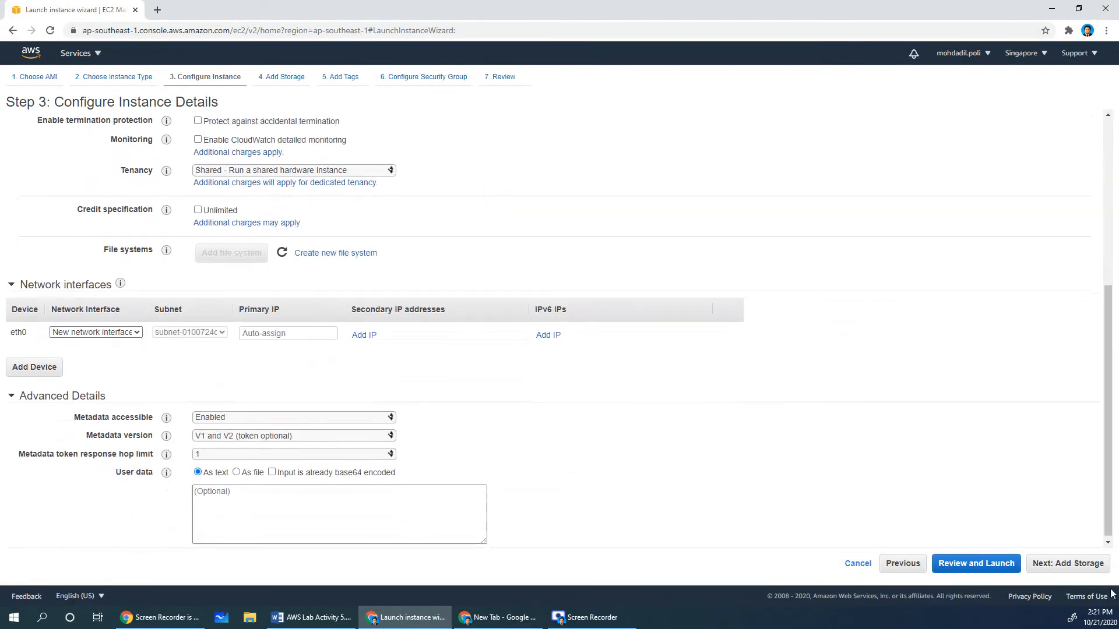
pyautogui.click(1056, 567)
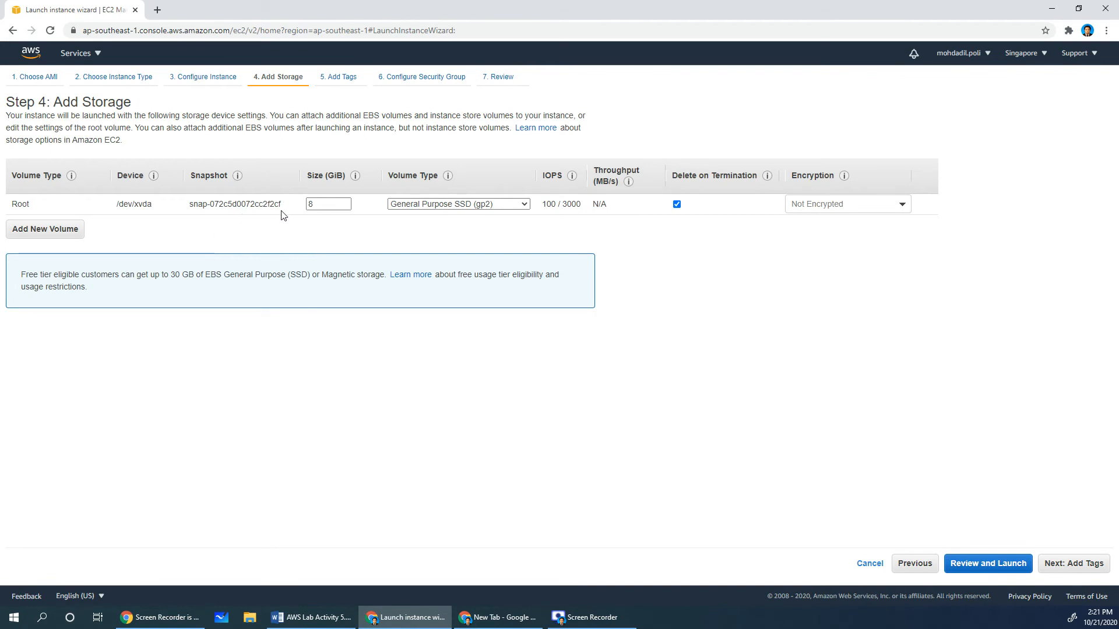
# Accept the default storage and add a tag with the key Name and the value myVPC1-Web.
pyautogui.click(1080, 568)
pyautogui.click(28, 259)
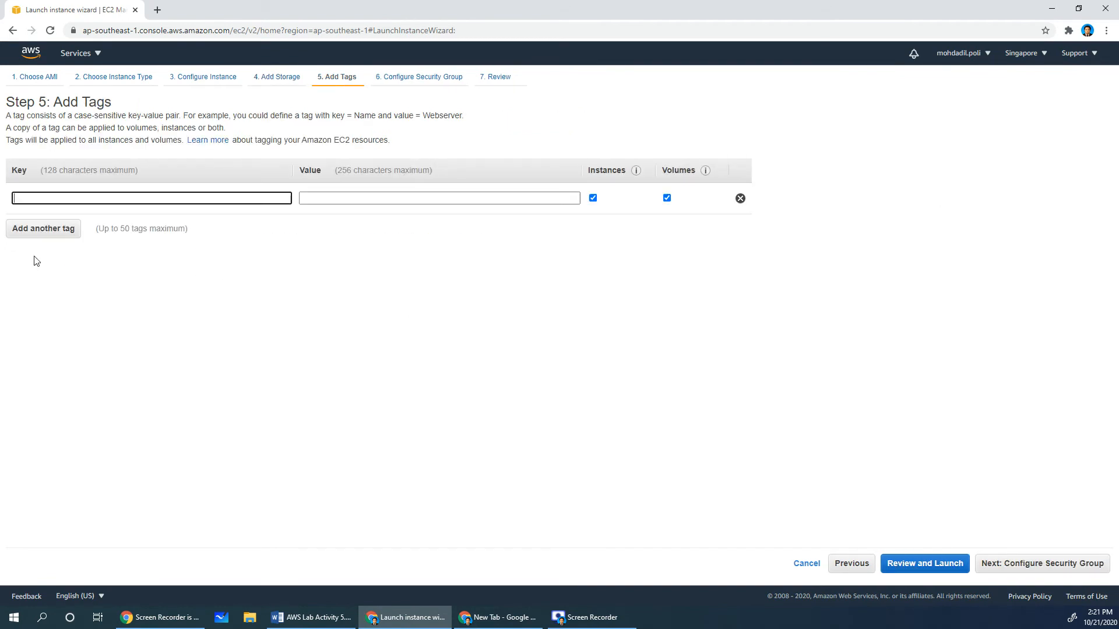
pyautogui.write('Name')
pyautogui.press('Tab')
pyautogui.click(55, 199)
pyautogui.click(55, 215)
pyautogui.click(316, 198)
pyautogui.write('m')
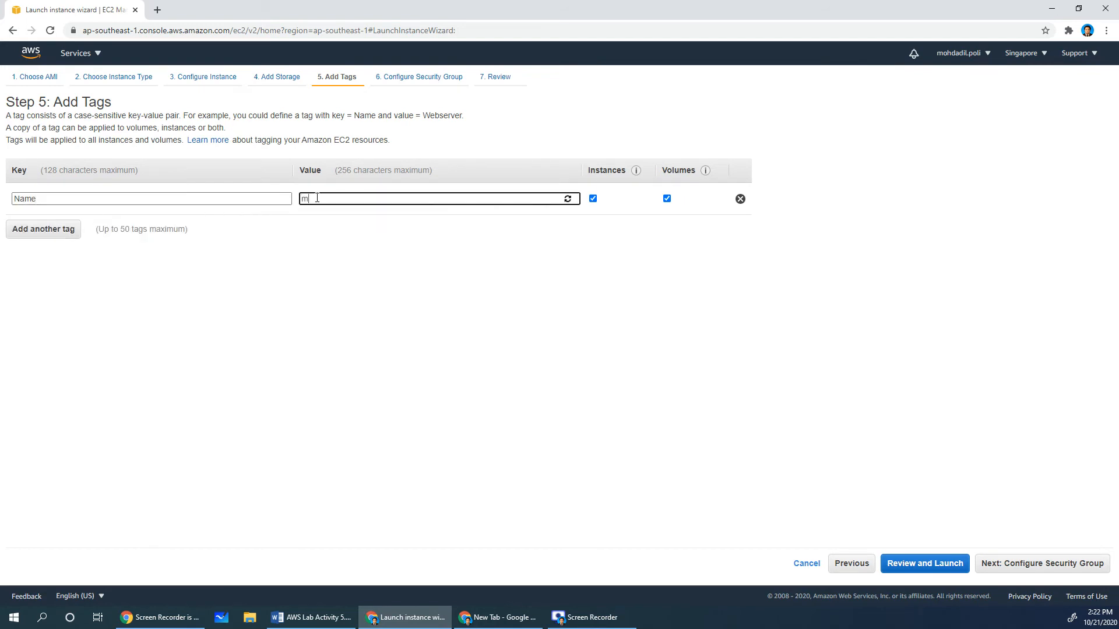
pyautogui.write('yVPC-')
pyautogui.click(330, 199)
pyautogui.write('1')
pyautogui.click(367, 268)
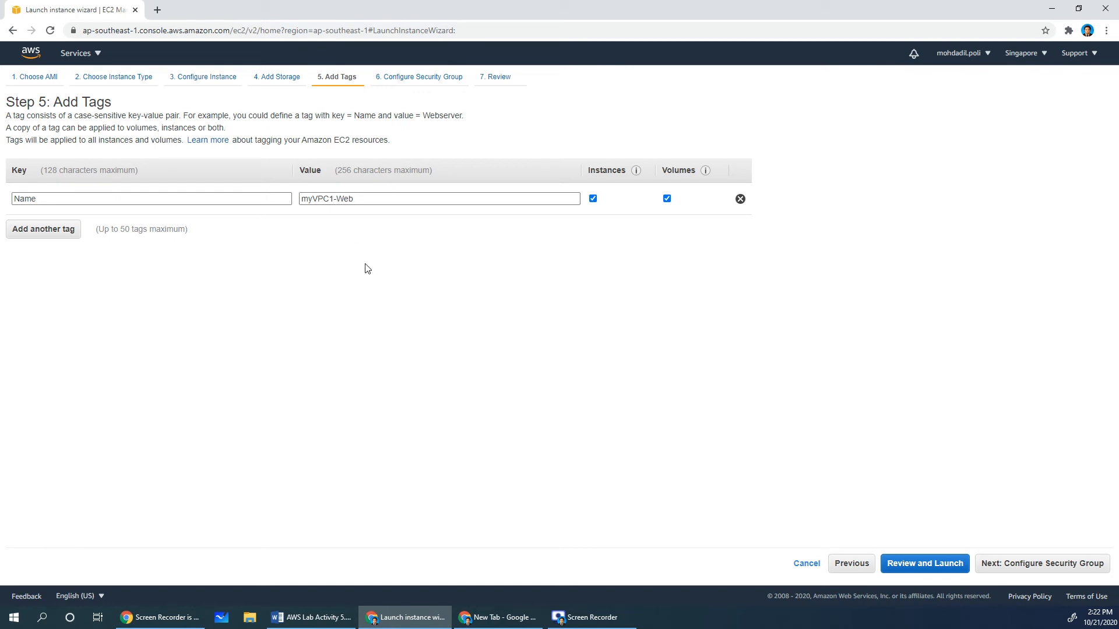
# Create a new security group for the instance, using myVPC1-WebSG as both its name and its description.
pyautogui.click(1024, 563)
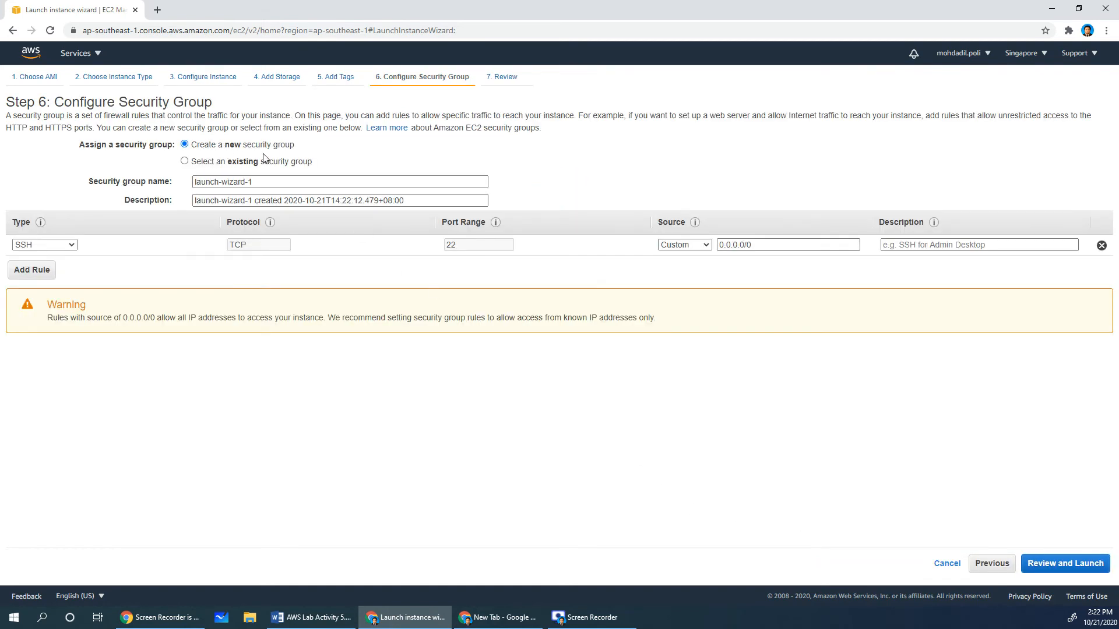
pyautogui.click(229, 166)
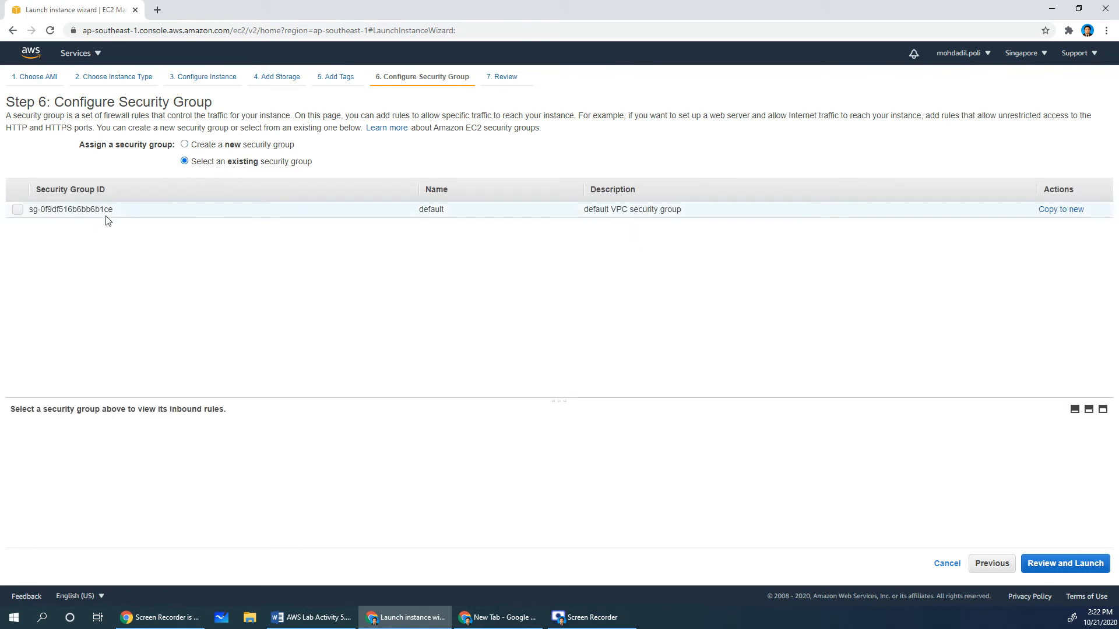
pyautogui.click(211, 146)
pyautogui.moveTo(263, 186); pyautogui.dragTo(181, 187)
pyautogui.write('myVPC1-WebSG')
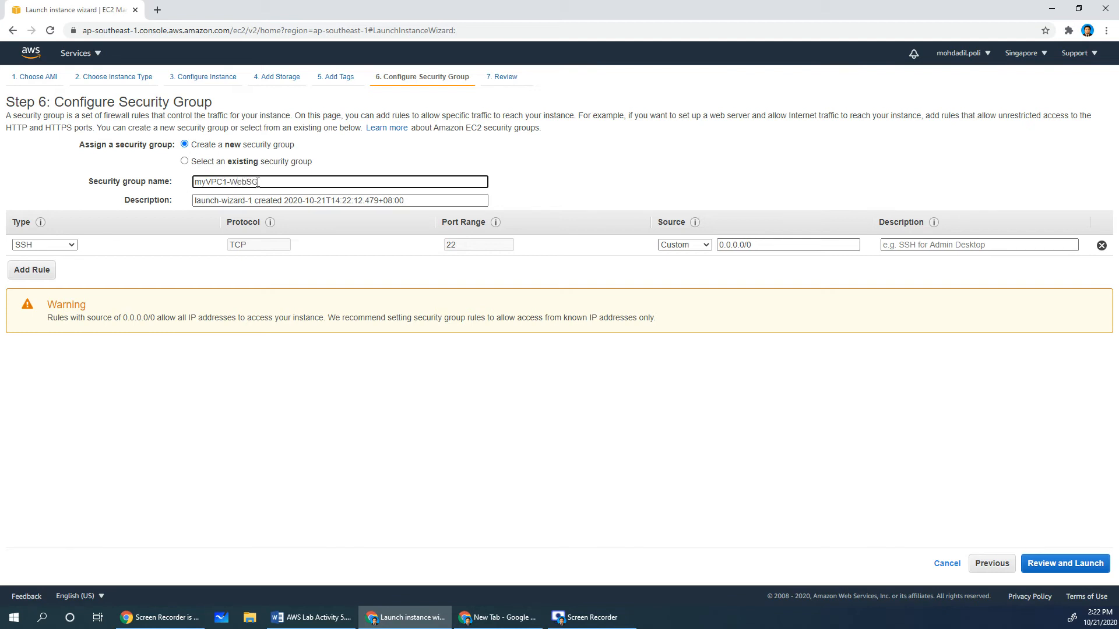
pyautogui.tripleClick(258, 183)
pyautogui.hotkey('ctrl', 'c')
pyautogui.tripleClick(277, 200)
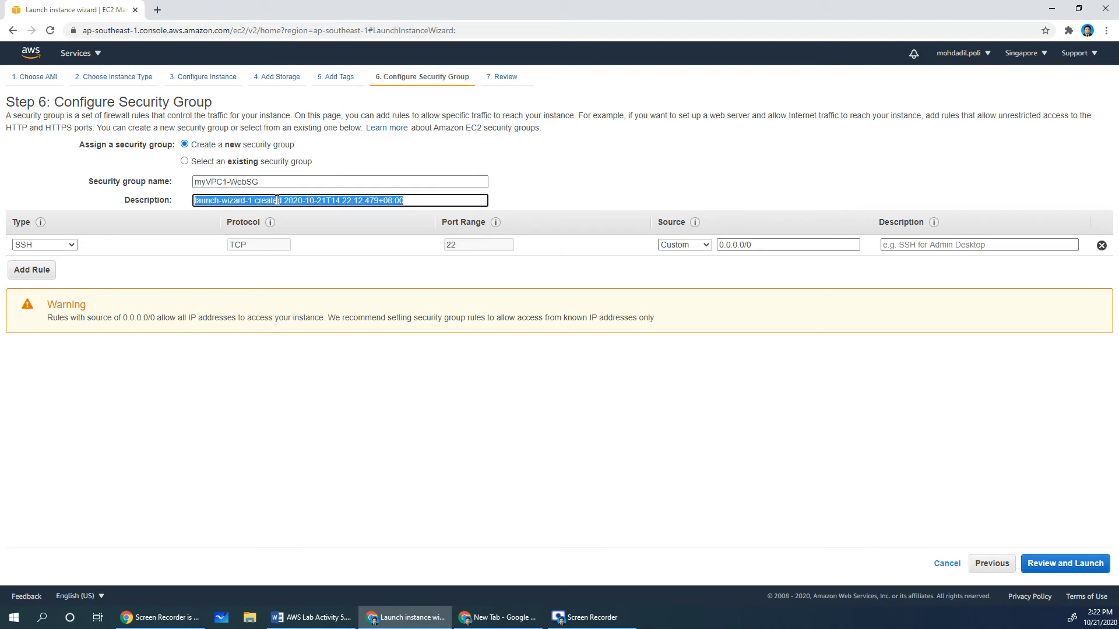
pyautogui.hotkey('ctrl', 'v')
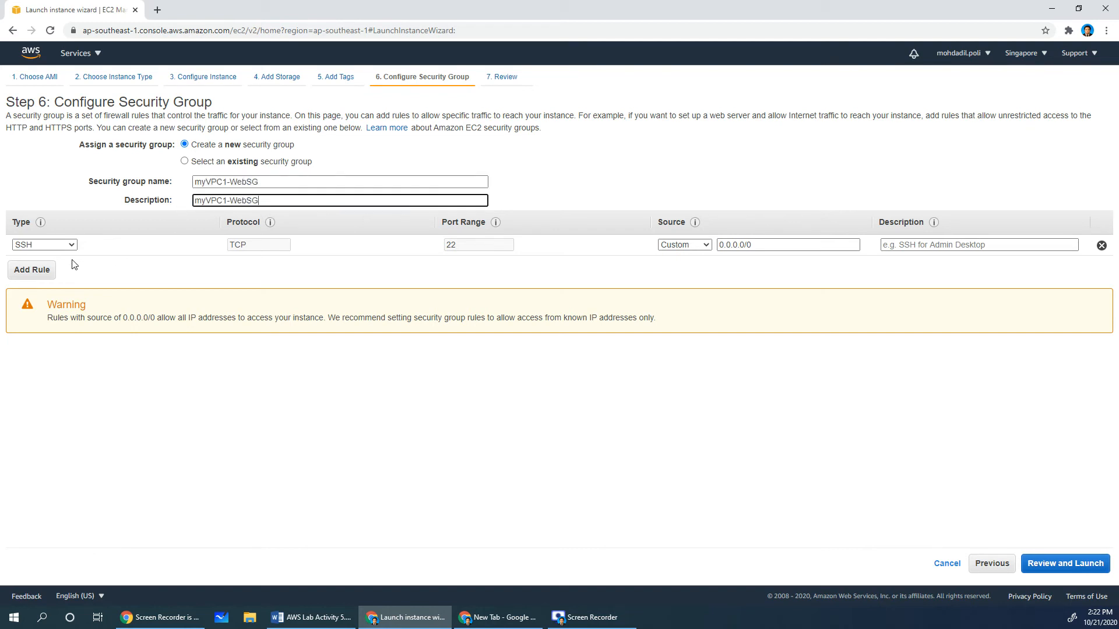
# Add HTTP and HTTPS rules to the security group, then proceed past the review to the key pair choice.
pyautogui.click(33, 270)
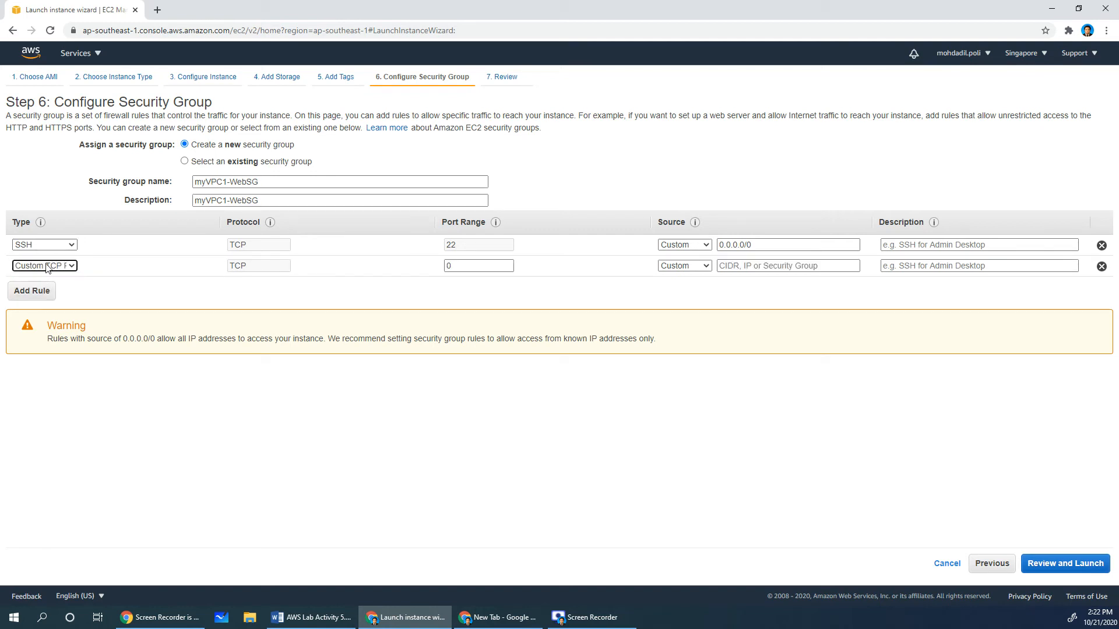
pyautogui.click(45, 266)
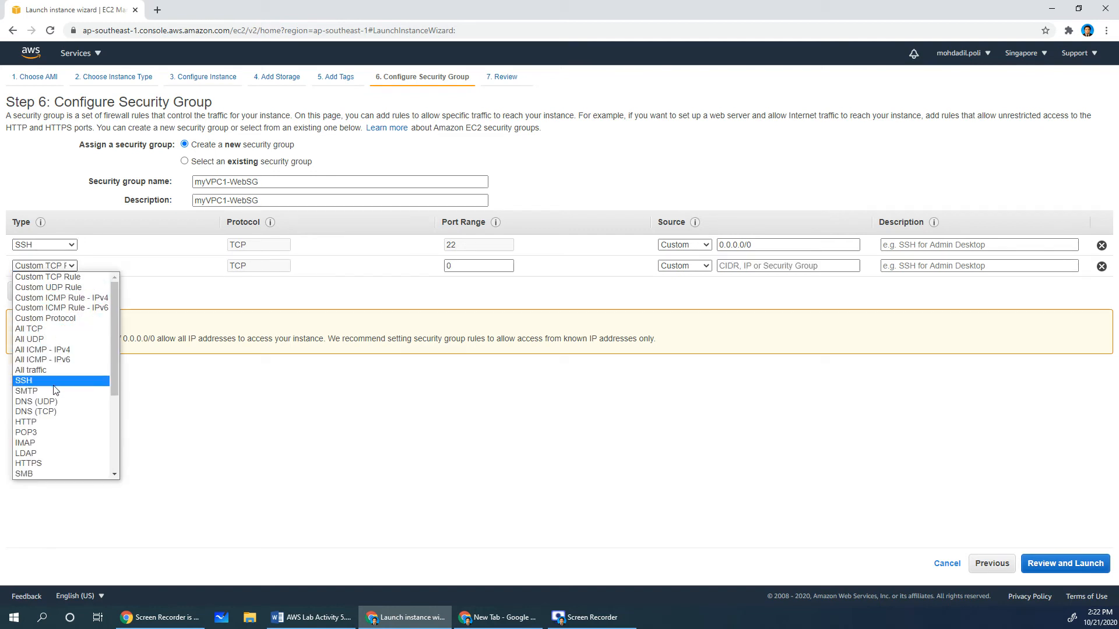
pyautogui.click(56, 422)
pyautogui.click(32, 291)
pyautogui.click(45, 287)
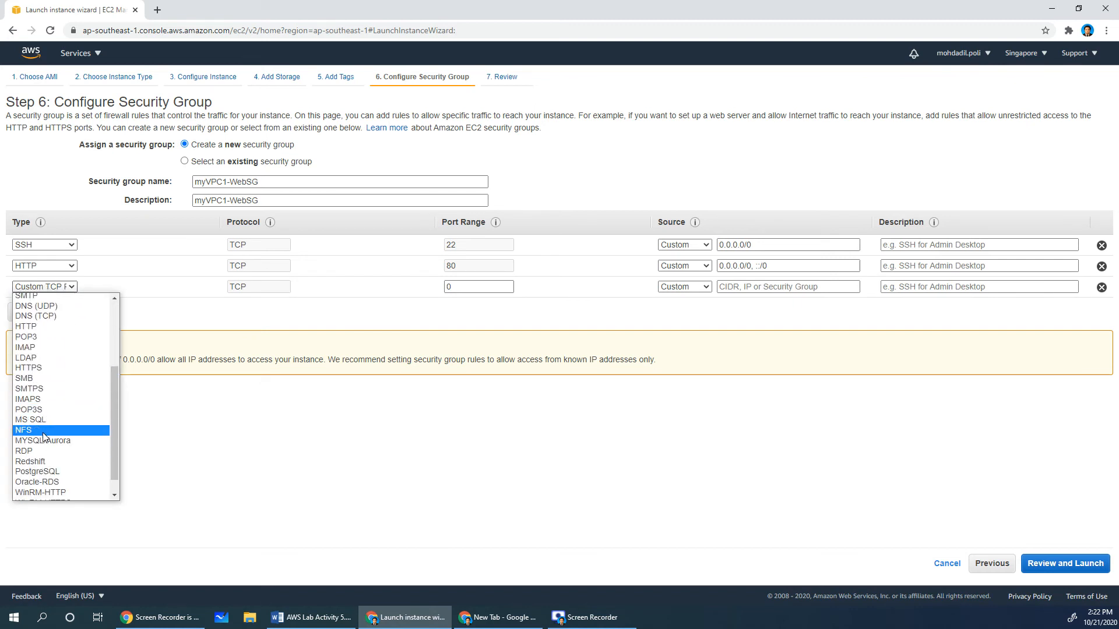
pyautogui.click(42, 369)
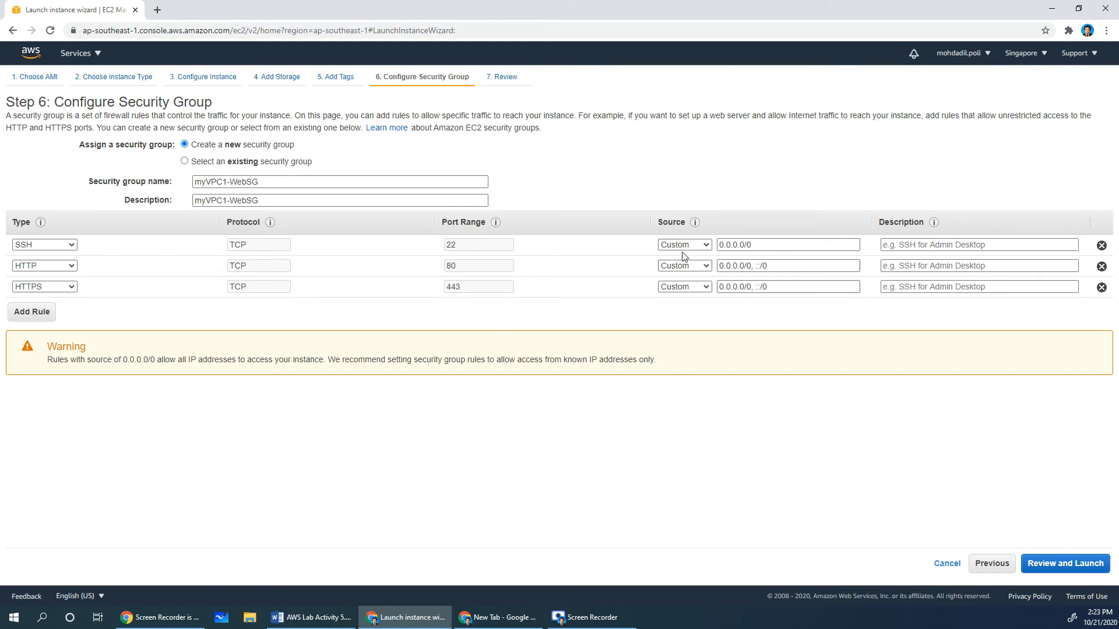
pyautogui.click(1062, 566)
pyautogui.click(1087, 564)
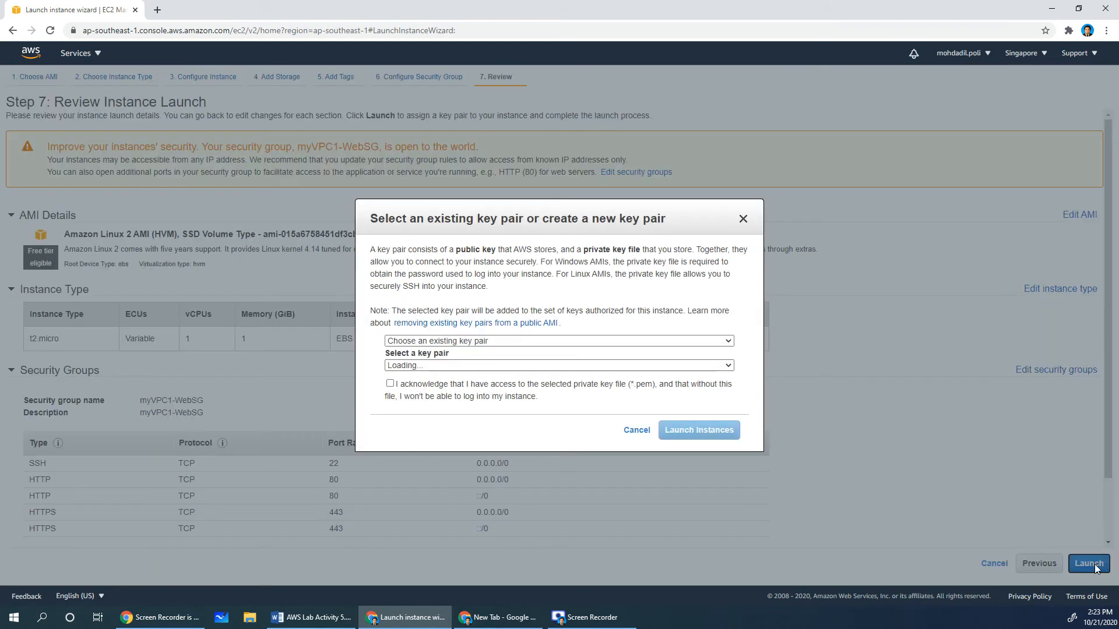
pyautogui.click(440, 343)
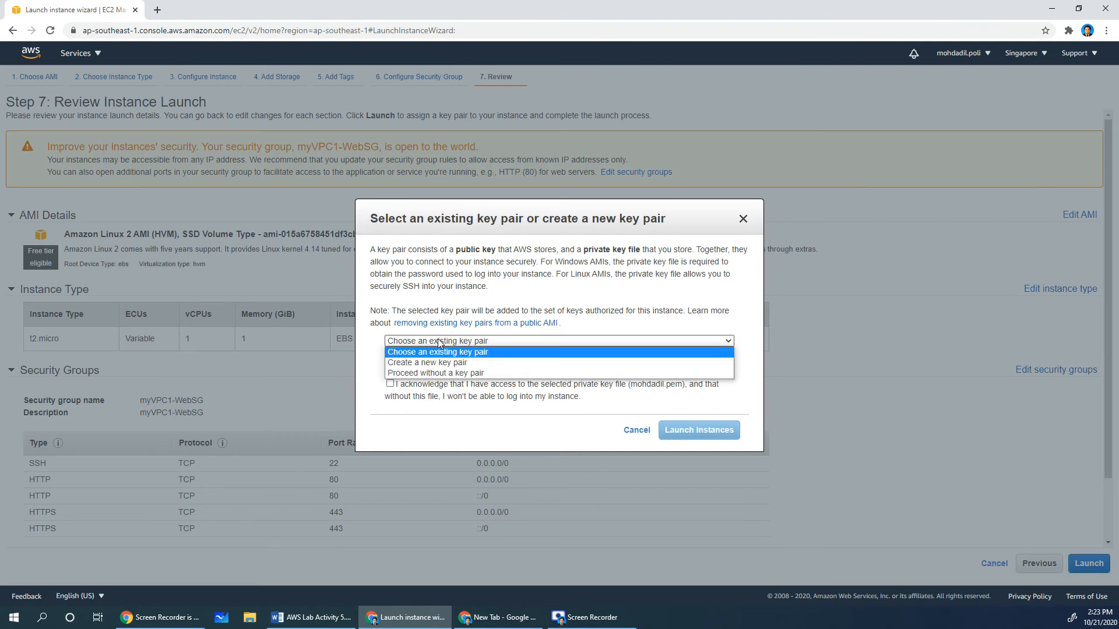
pyautogui.click(437, 323)
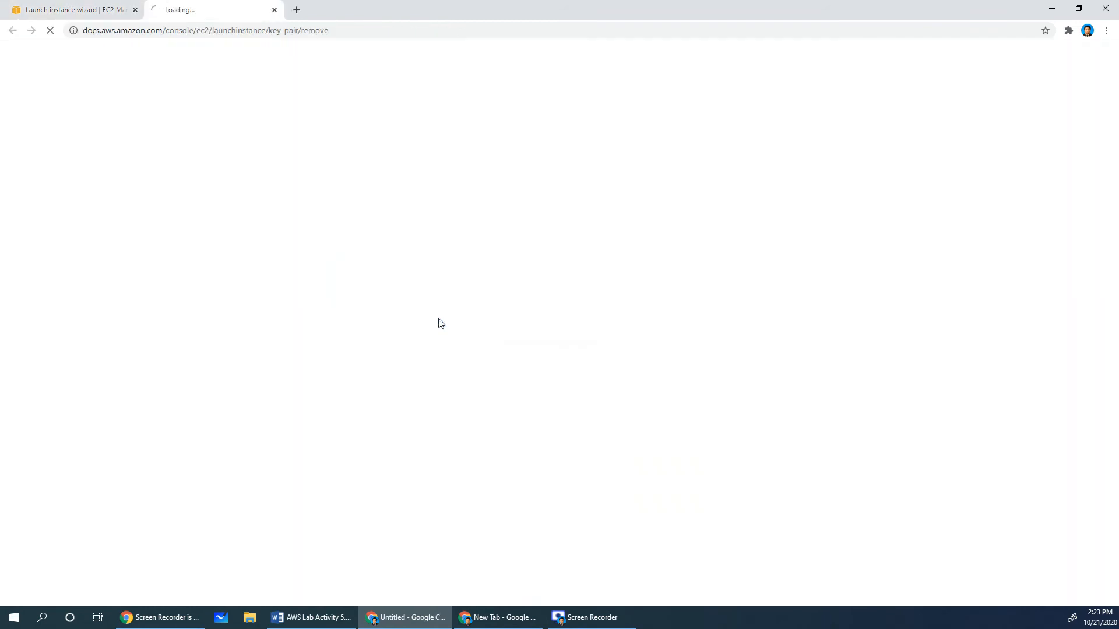
pyautogui.click(274, 10)
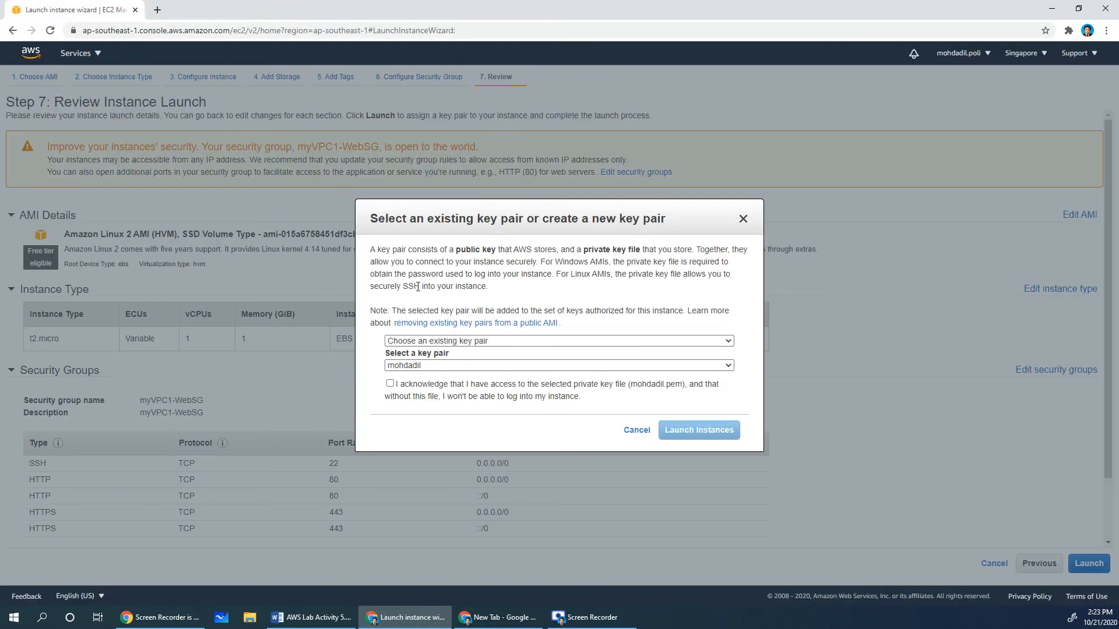
# Create and download a new key pair named myVPC1, launch the instance with it, and view the instances list.
pyautogui.click(433, 342)
pyautogui.click(436, 360)
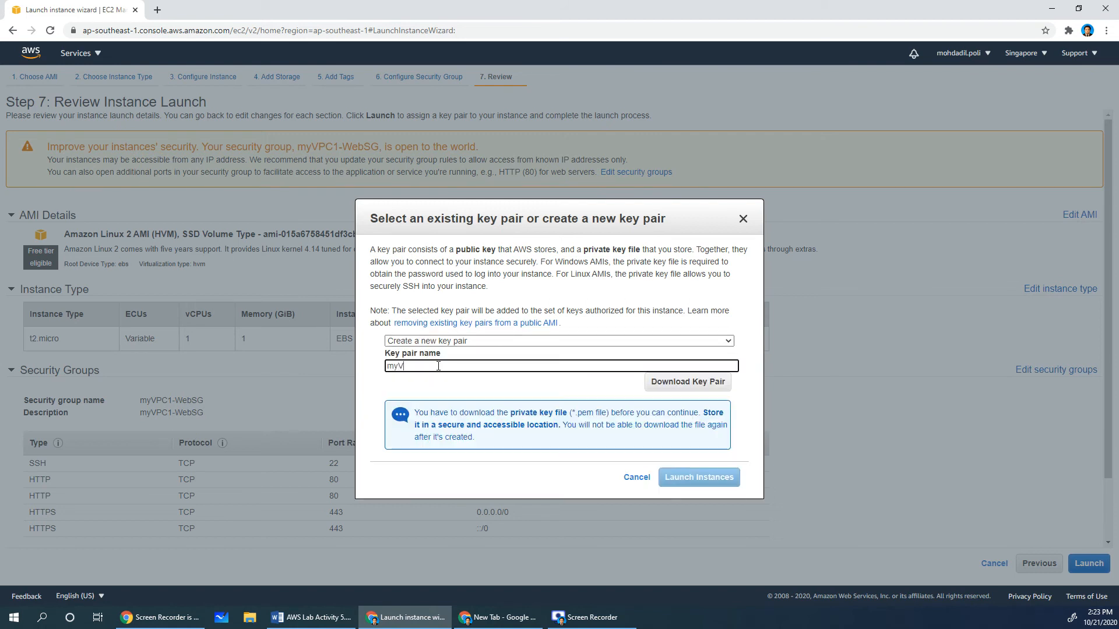
pyautogui.click(688, 382)
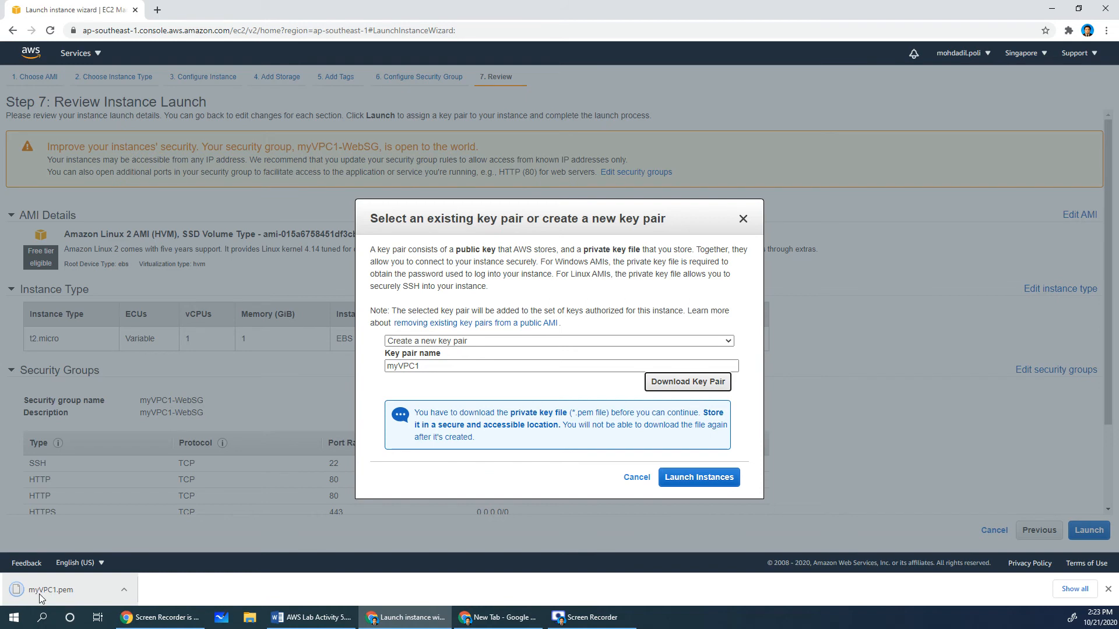
pyautogui.click(696, 479)
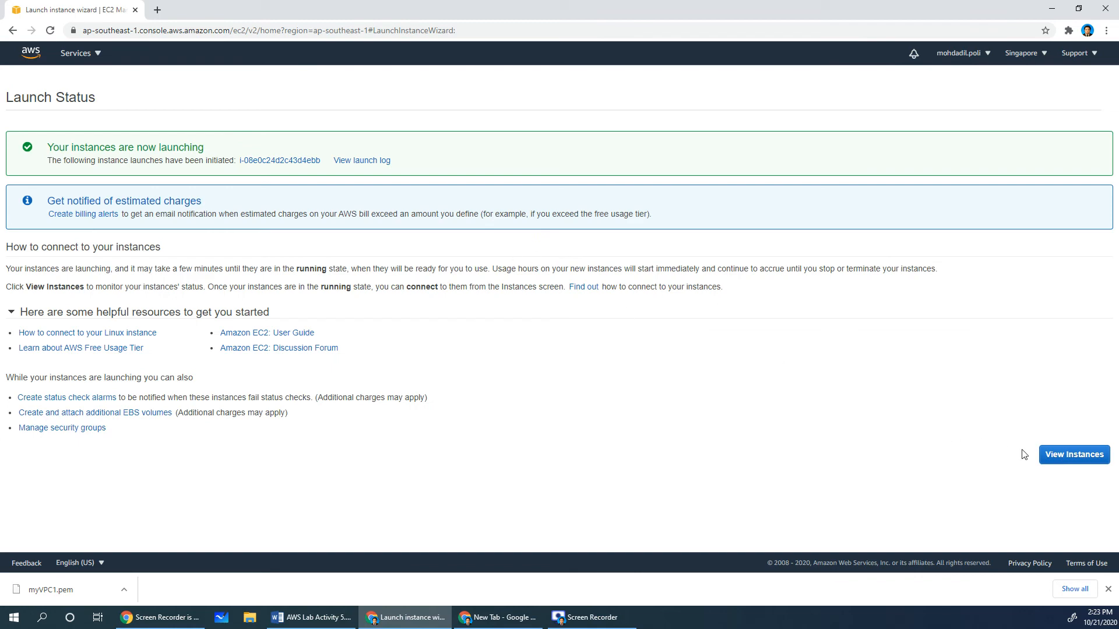
pyautogui.click(1055, 455)
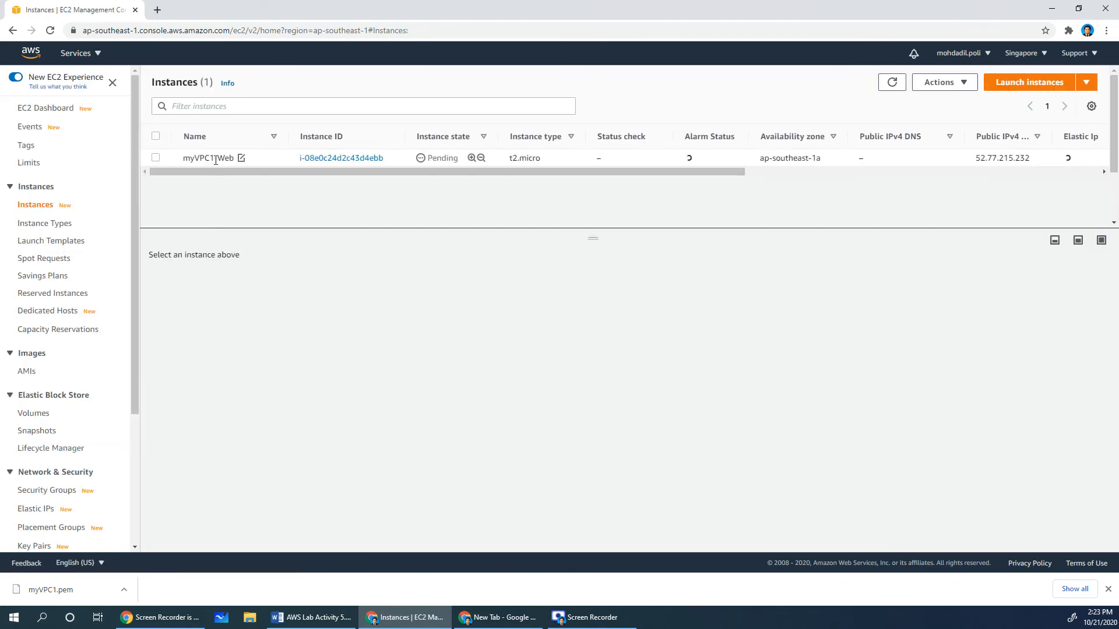
# Start launching a second instance with the Amazon Linux 2 AMI and the t2.micro type, continuing to its instance details.
pyautogui.click(1005, 87)
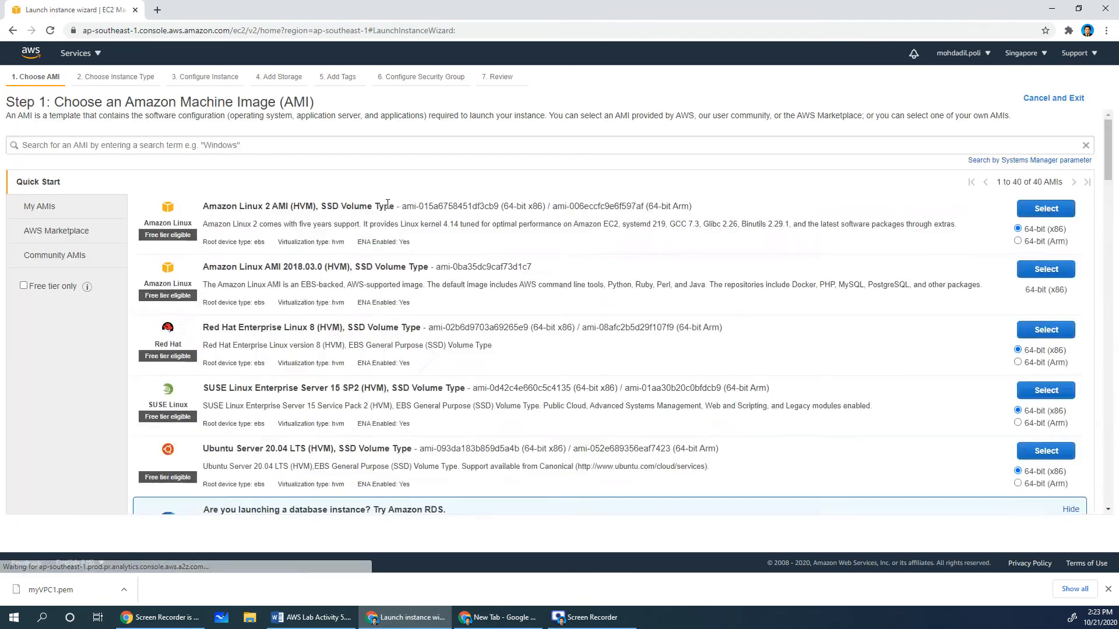
pyautogui.click(1045, 210)
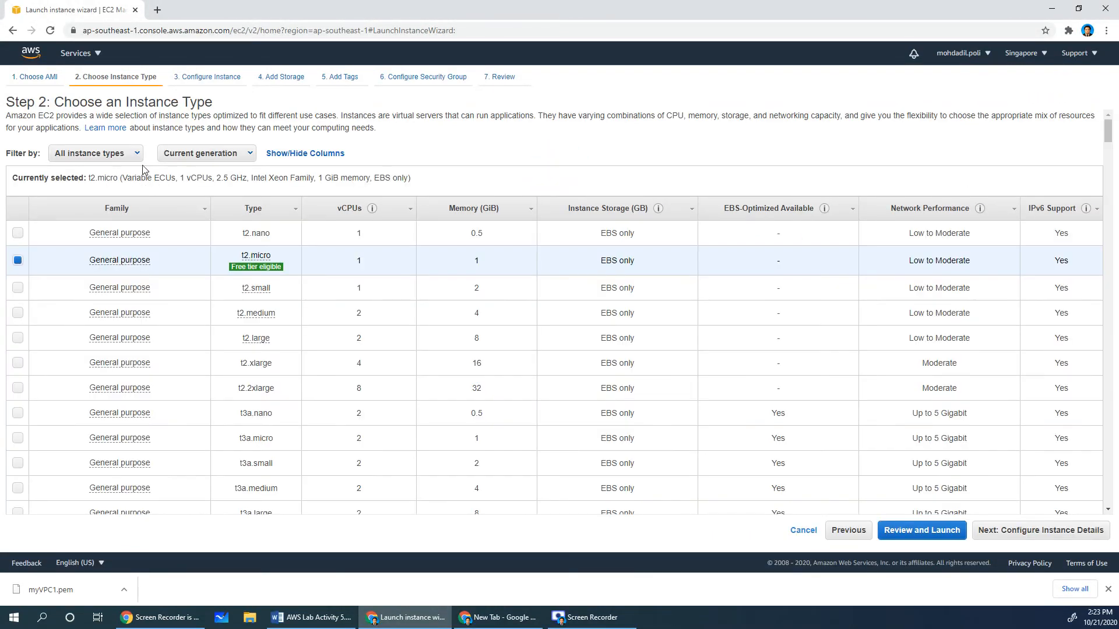
pyautogui.click(1032, 532)
# Place the instance in the myVPC1 network's Private Subnet, keeping the default storage, and continue to the tags.
pyautogui.click(280, 196)
pyautogui.click(288, 218)
pyautogui.click(276, 217)
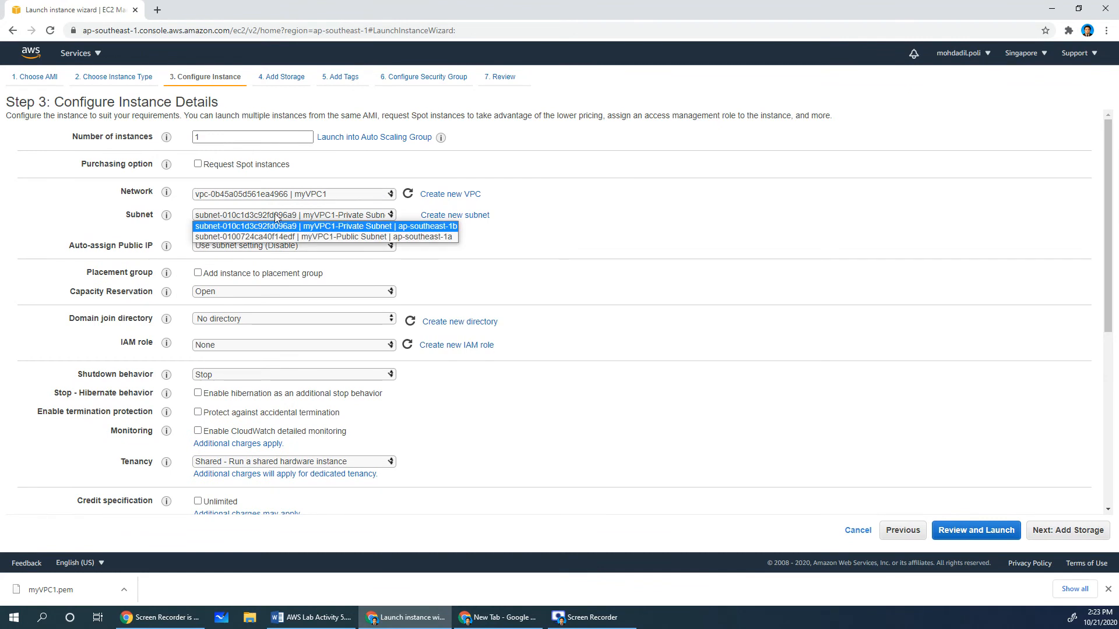
pyautogui.click(358, 227)
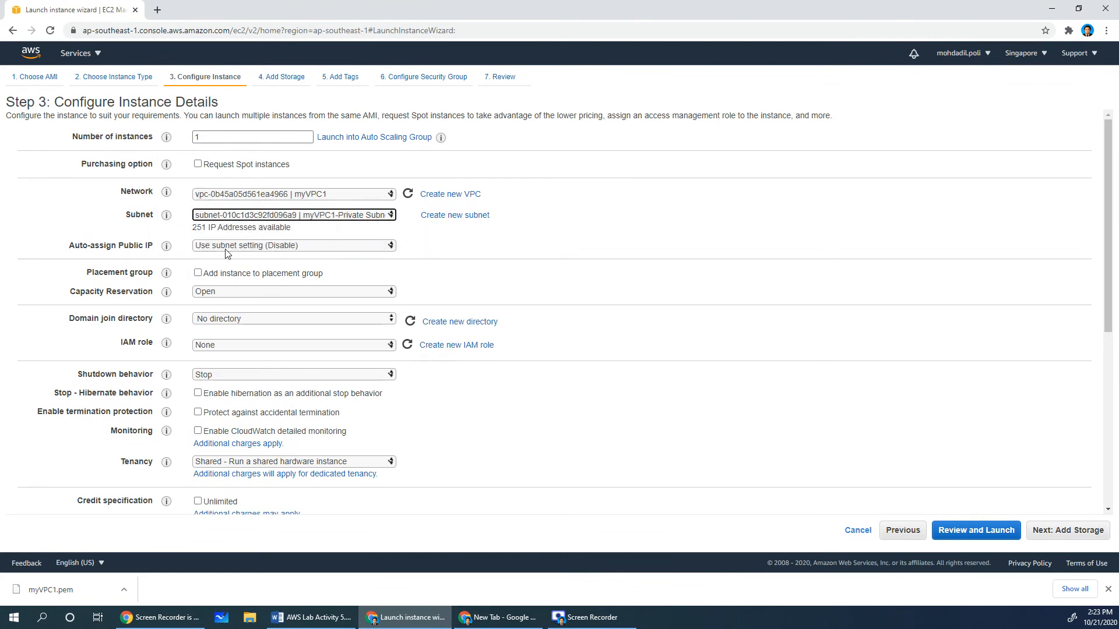
pyautogui.scroll(-6, 228, 286)
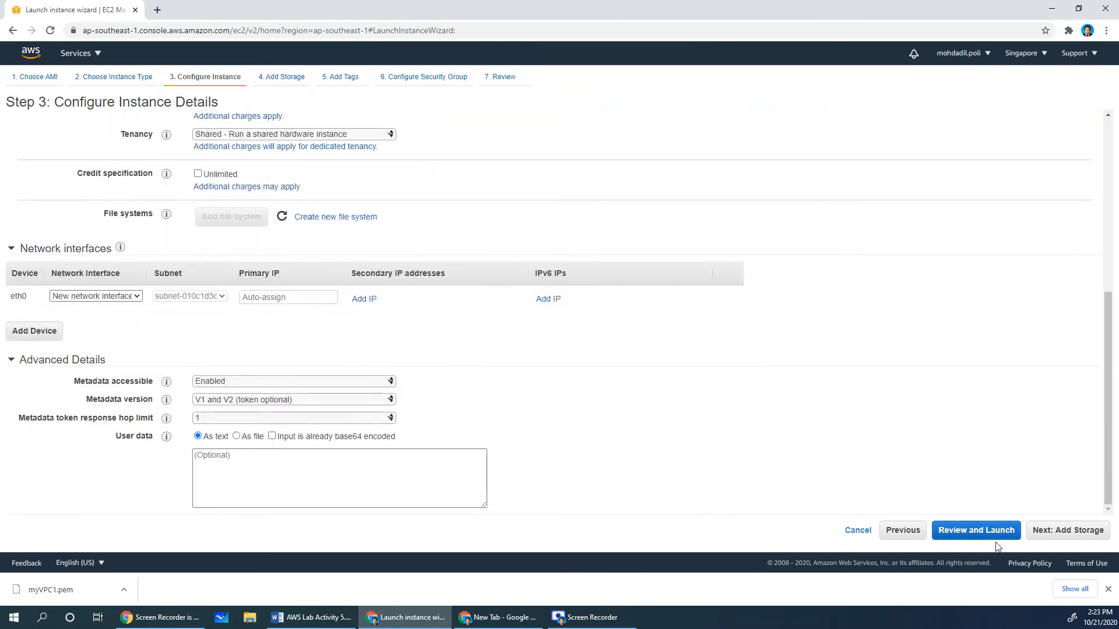
pyautogui.click(1072, 530)
pyautogui.click(1072, 532)
# Add a Name tag with the value myVPC1-DB and continue to the security group configuration.
pyautogui.click(28, 261)
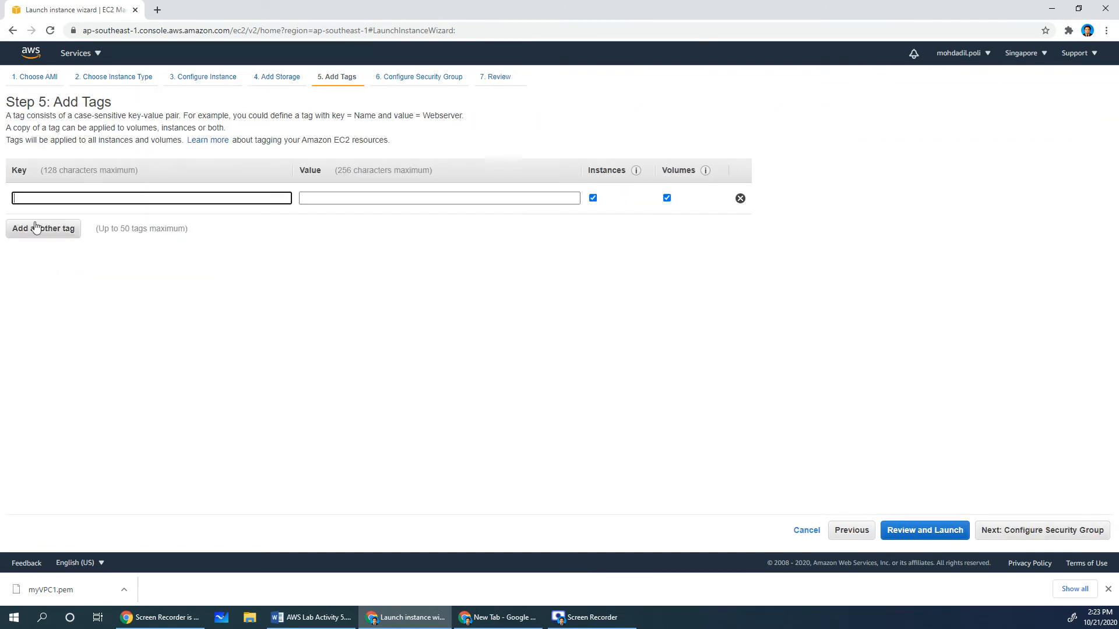
pyautogui.write('Nam')
pyautogui.click(112, 226)
pyautogui.click(324, 200)
pyautogui.write('myVPC')
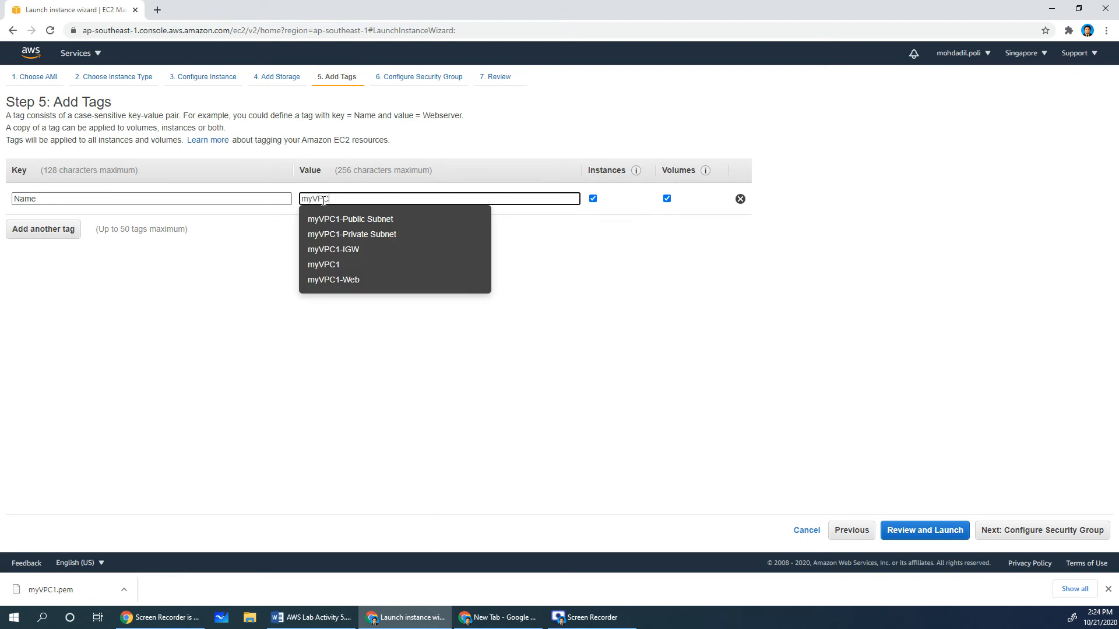
pyautogui.write('1-')
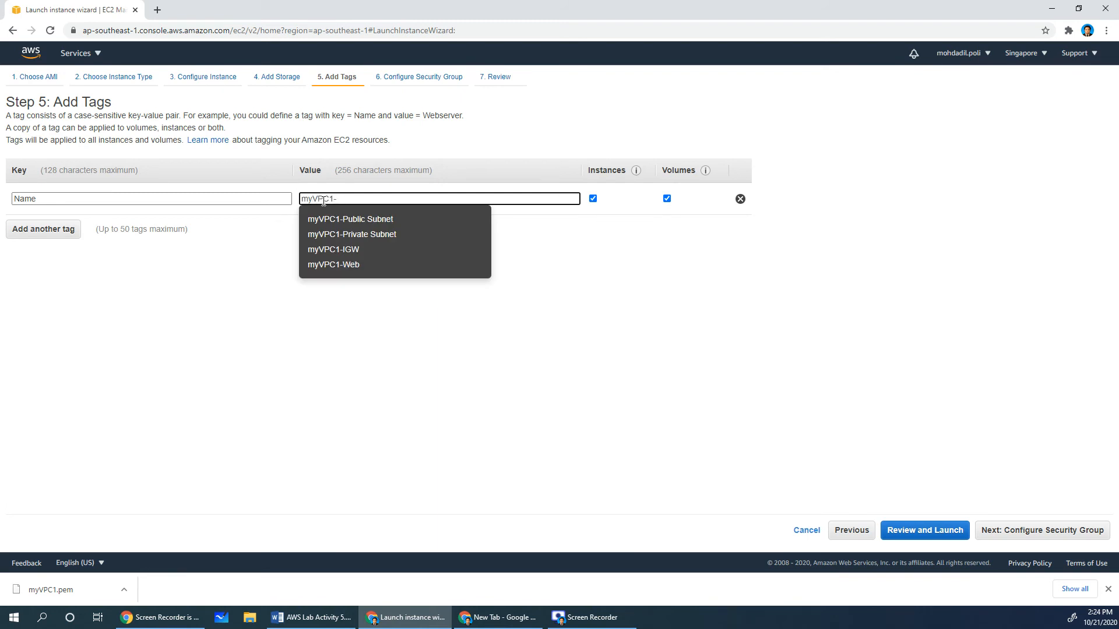
pyautogui.write('DB')
pyautogui.click(390, 266)
pyautogui.click(1006, 531)
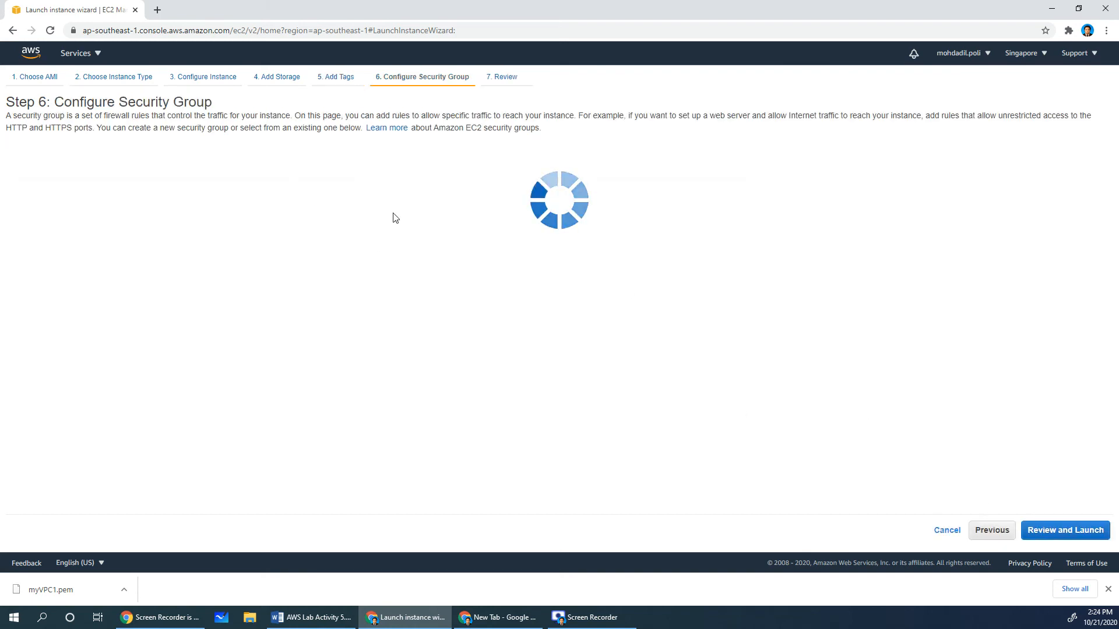
# Create a new security group for the database instance, using myVPC1-DBSG as both its name and its description.
pyautogui.click(186, 162)
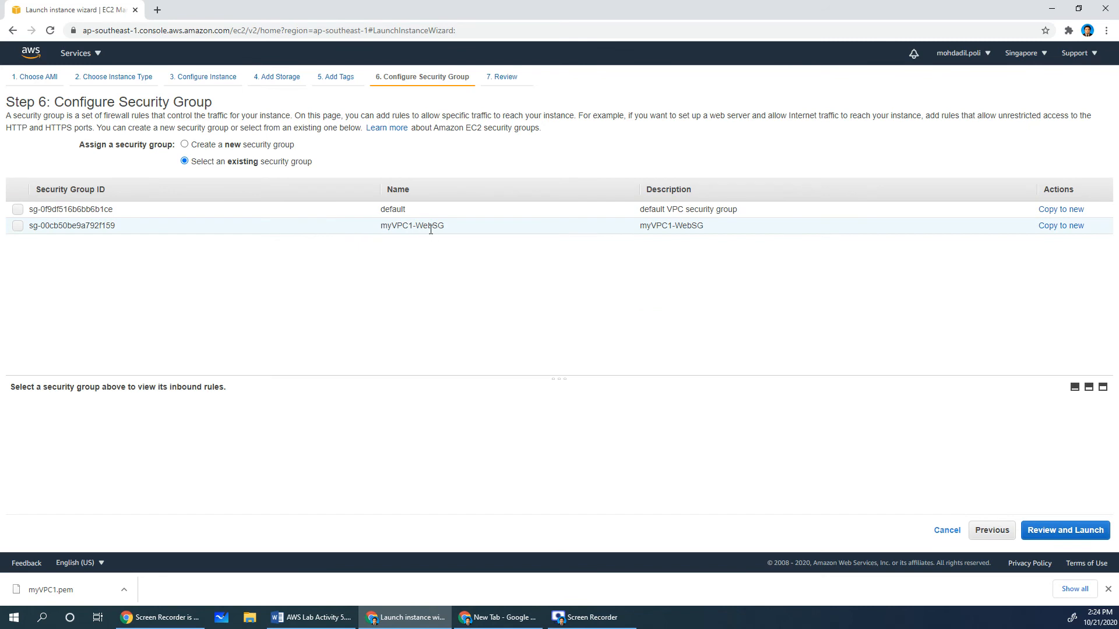
pyautogui.click(213, 146)
pyautogui.click(260, 182)
pyautogui.hotkey('ctrl', 'a')
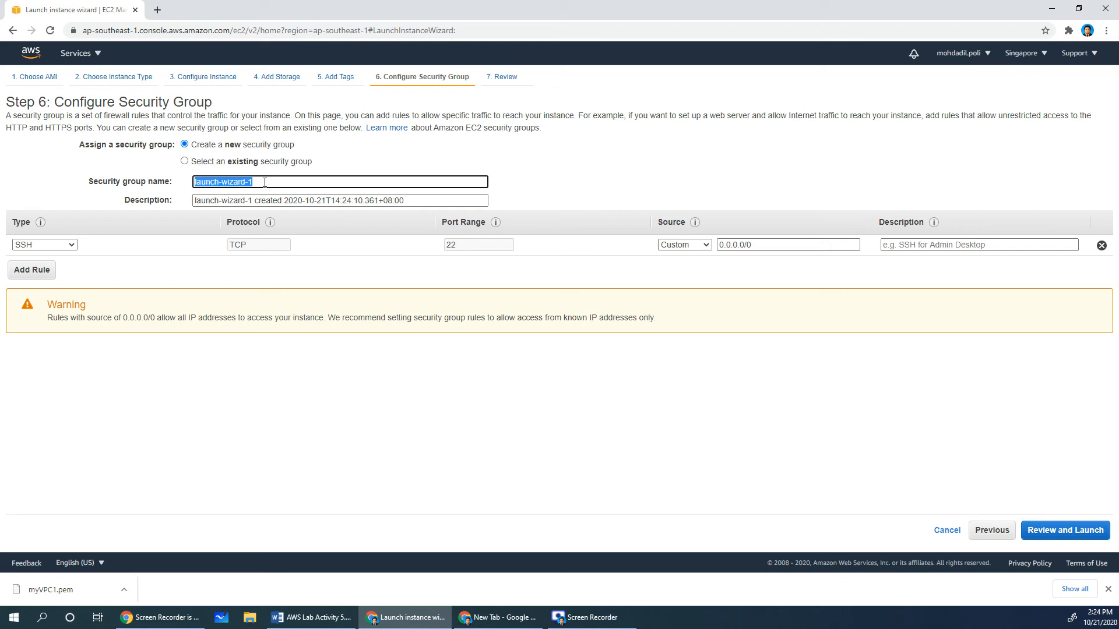
pyautogui.write('myVPC1-DBSG')
pyautogui.doubleClick(209, 181)
pyautogui.hotkey('ctrl', 'a')
pyautogui.hotkey('ctrl', 'c')
pyautogui.click(236, 201)
pyautogui.hotkey('ctrl', 'a')
pyautogui.hotkey('ctrl', 'v')
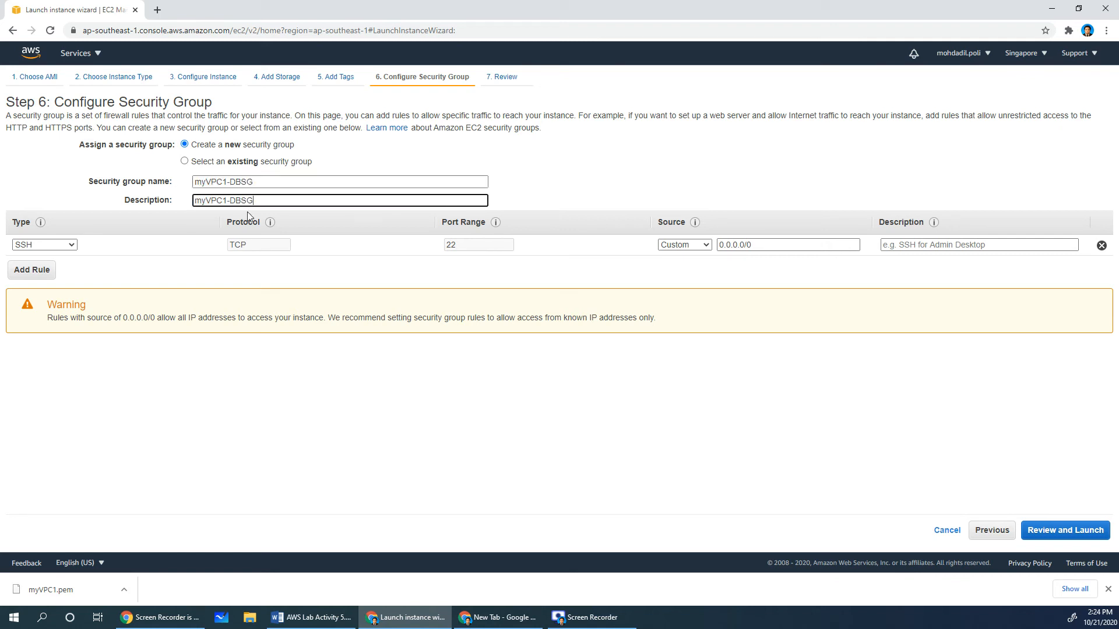
# Add HTTP and HTTPS rules to the myVPC1-DBSG security group.
pyautogui.click(35, 271)
pyautogui.click(46, 265)
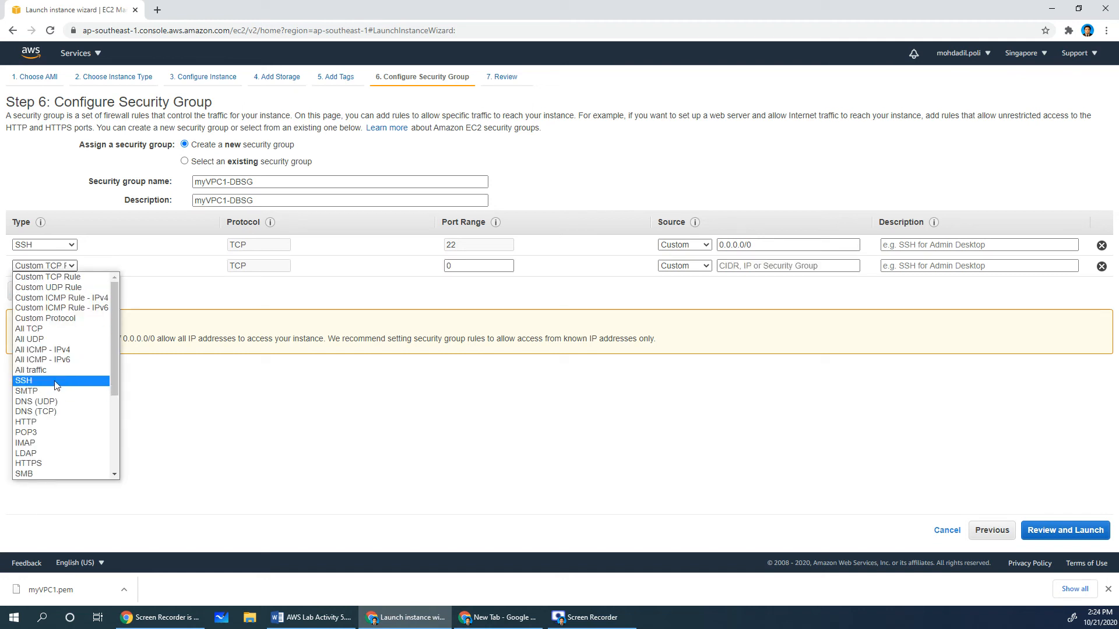
pyautogui.click(49, 421)
pyautogui.click(36, 297)
pyautogui.click(40, 287)
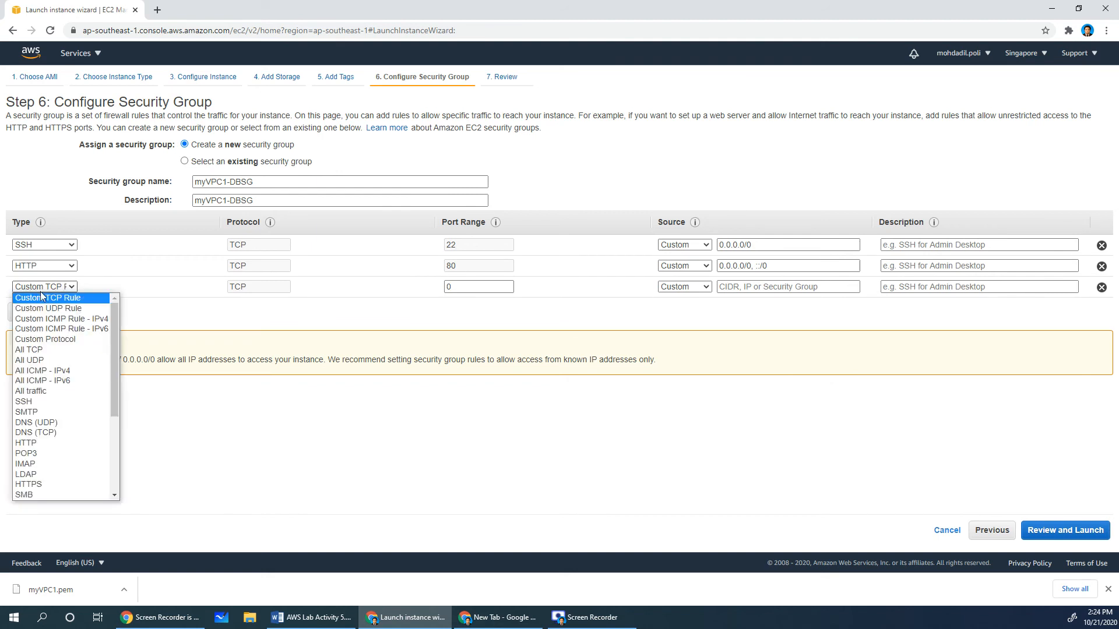
pyautogui.scroll(-3, 45, 403)
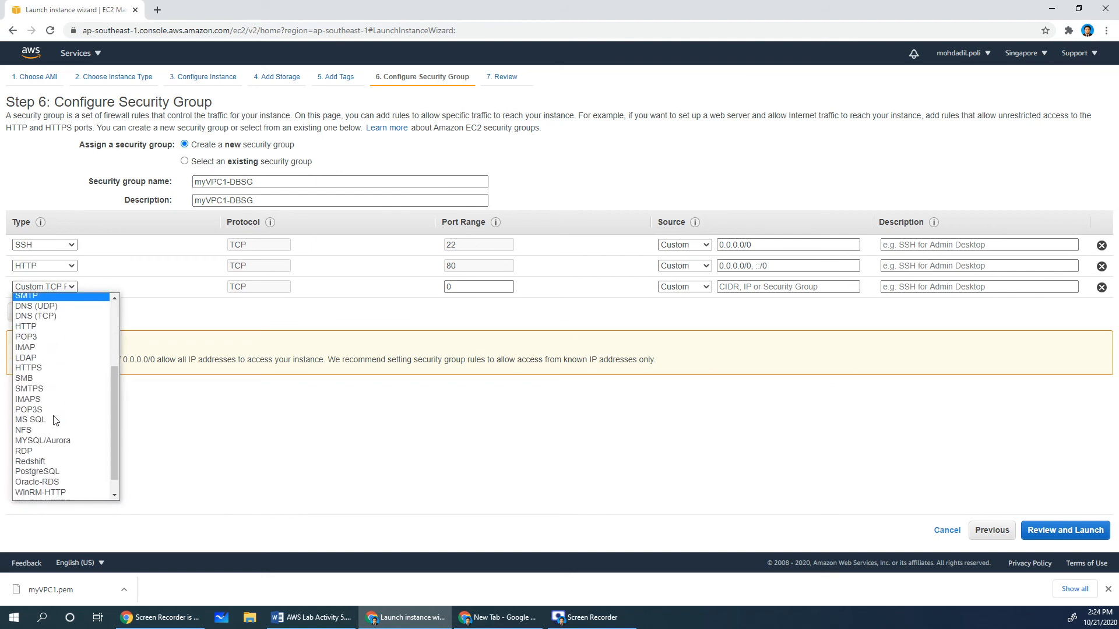
pyautogui.click(35, 368)
# Add All ICMP - IPv4 and MYSQL/Aurora rules to the myVPC1-DBSG security group.
pyautogui.click(35, 318)
pyautogui.click(44, 310)
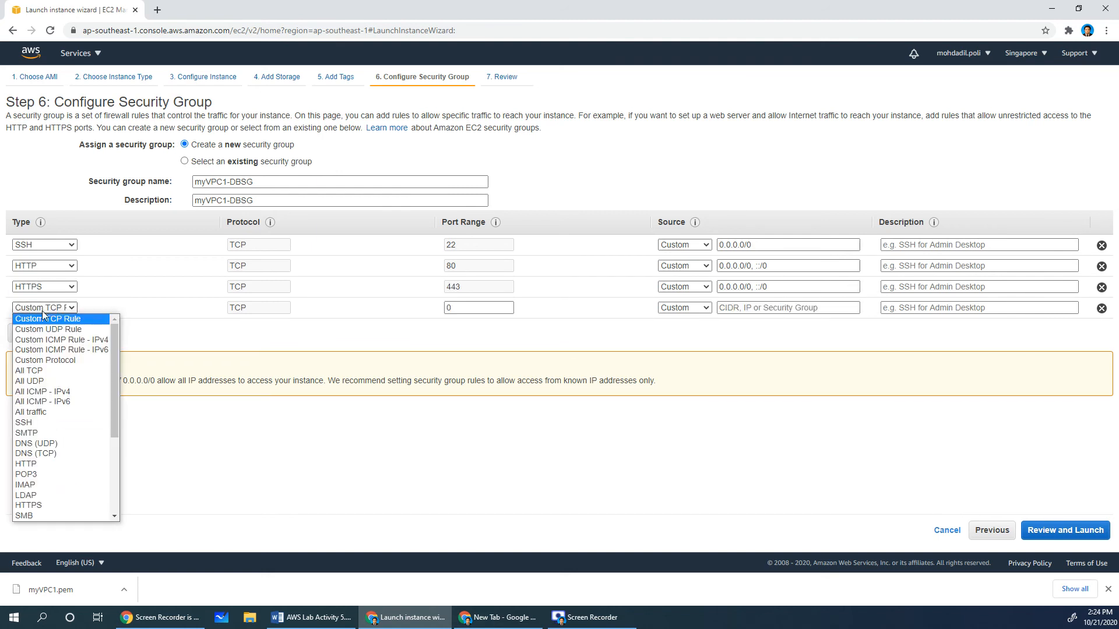
pyautogui.click(47, 396)
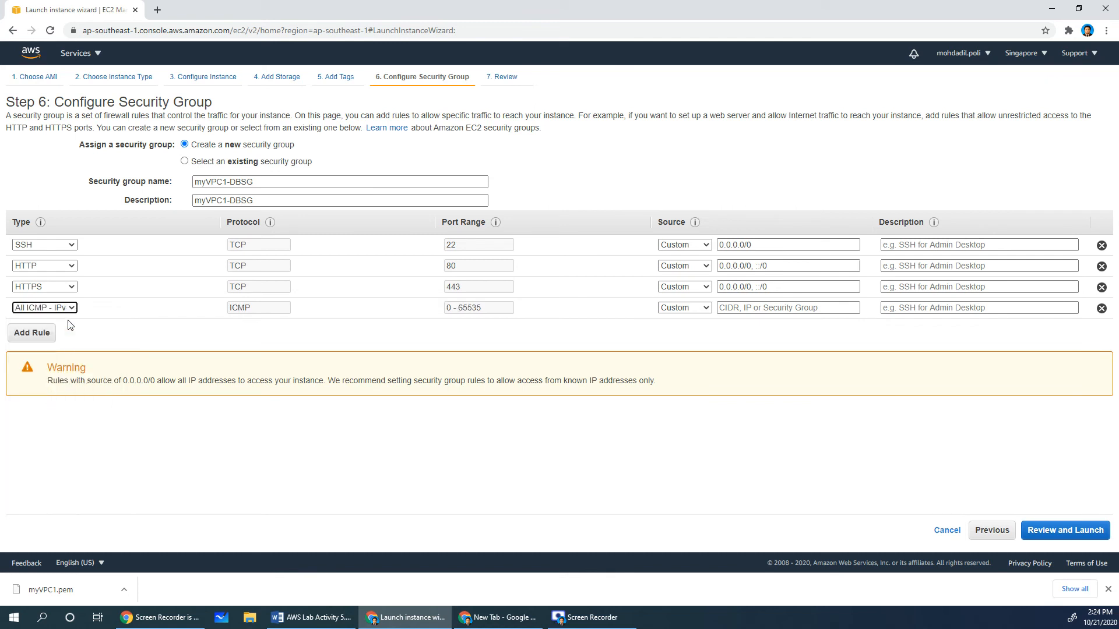
pyautogui.click(32, 333)
pyautogui.click(49, 330)
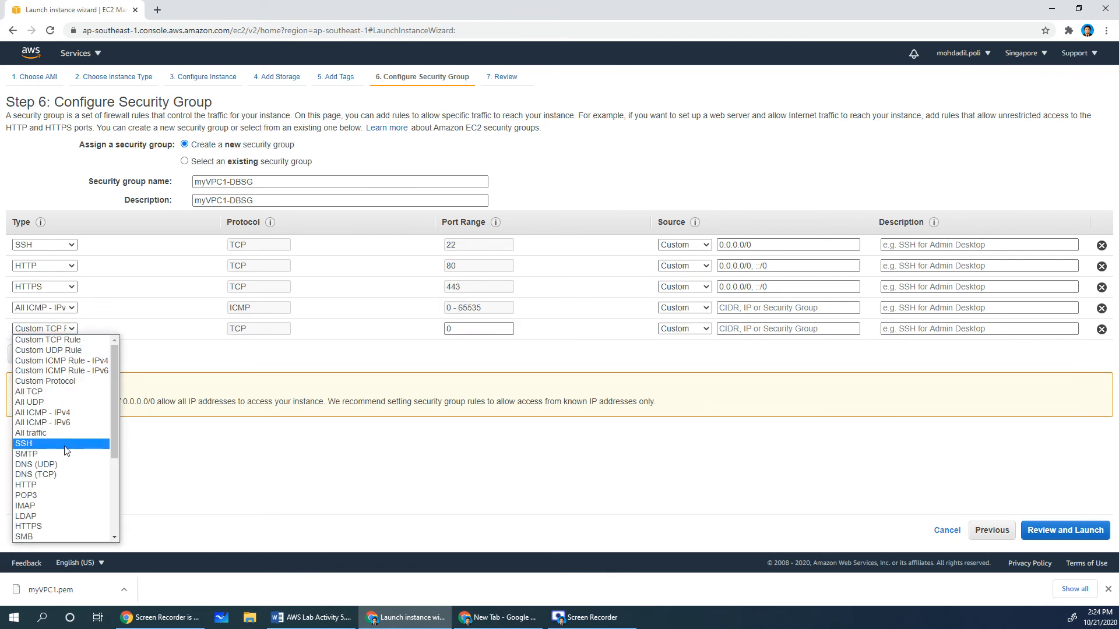
pyautogui.scroll(-3, 52, 455)
pyautogui.click(53, 459)
pyautogui.click(521, 255)
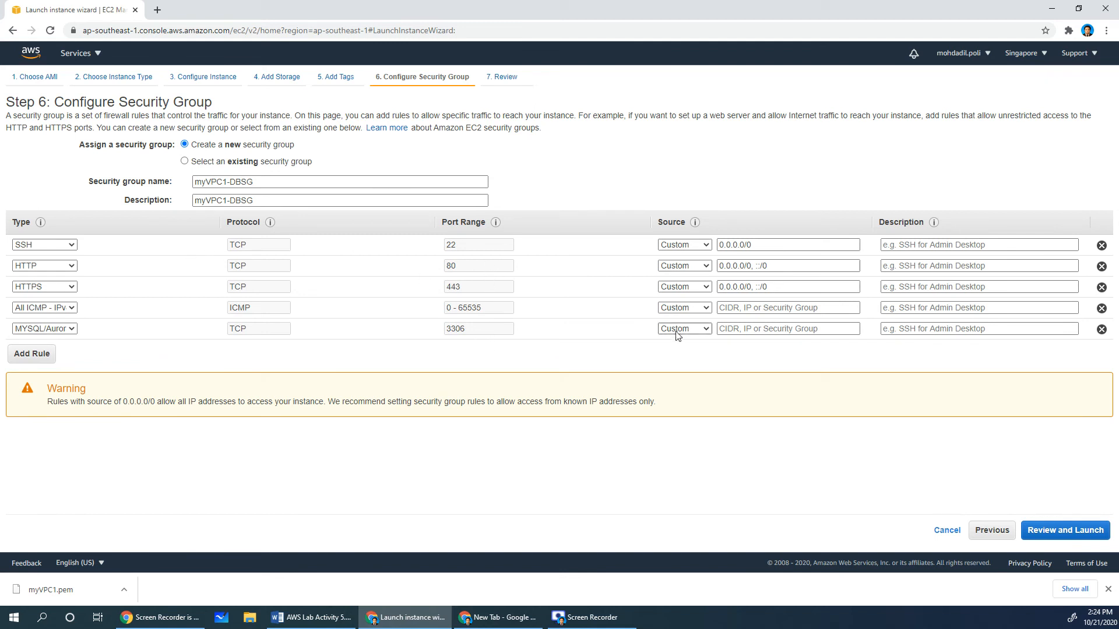
# Set the source of the ICMP and MYSQL/Aurora rules to Anywhere, then proceed to the launch review.
pyautogui.click(685, 309)
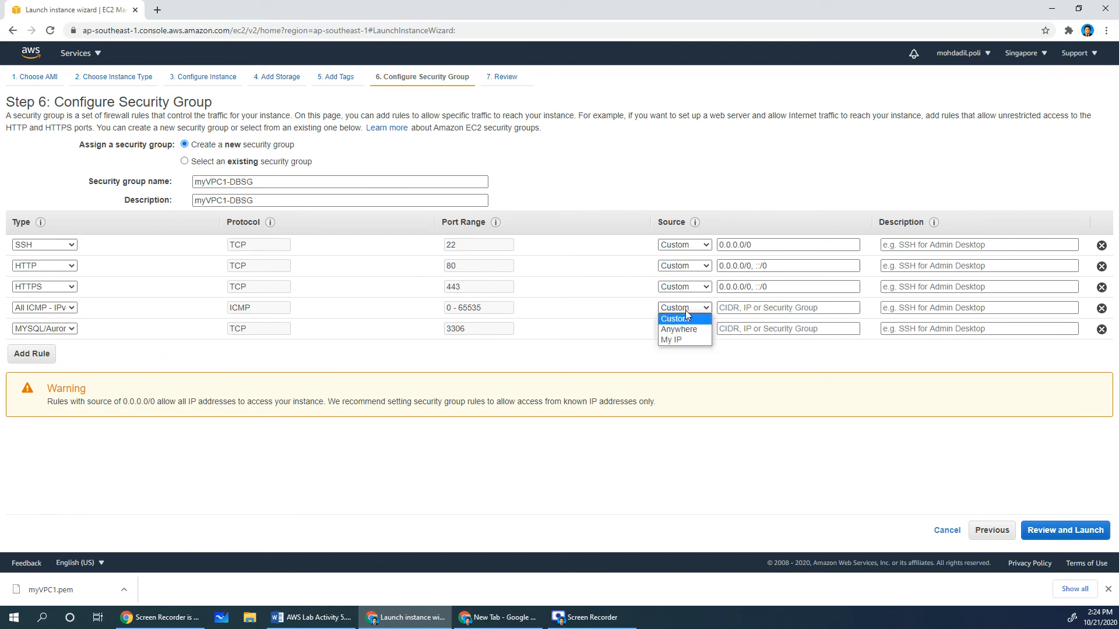
pyautogui.click(687, 330)
pyautogui.click(690, 329)
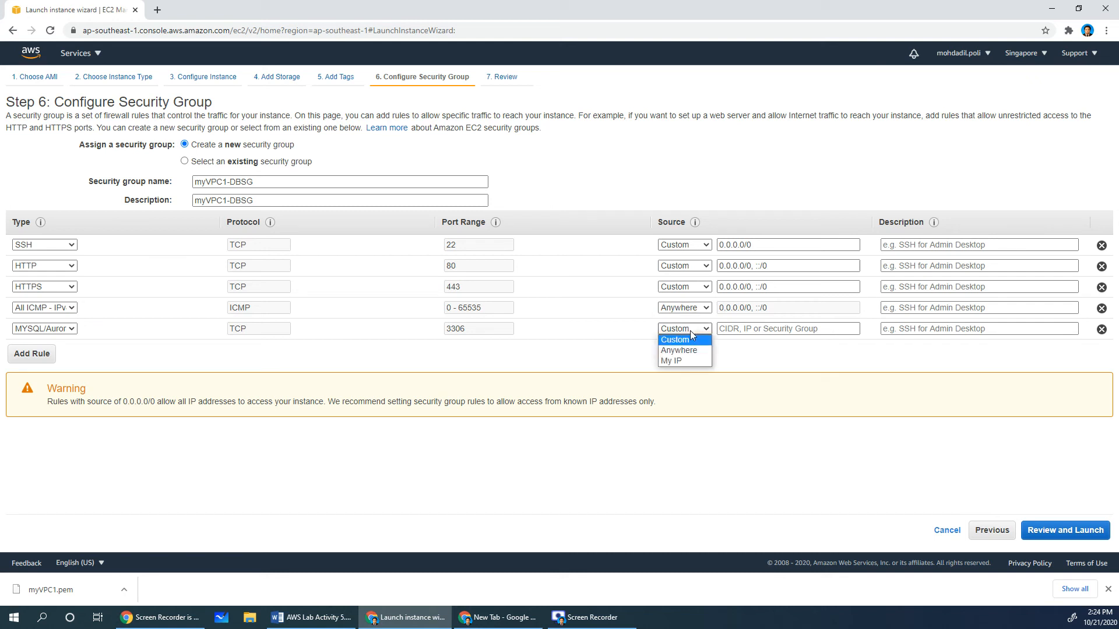
pyautogui.click(689, 351)
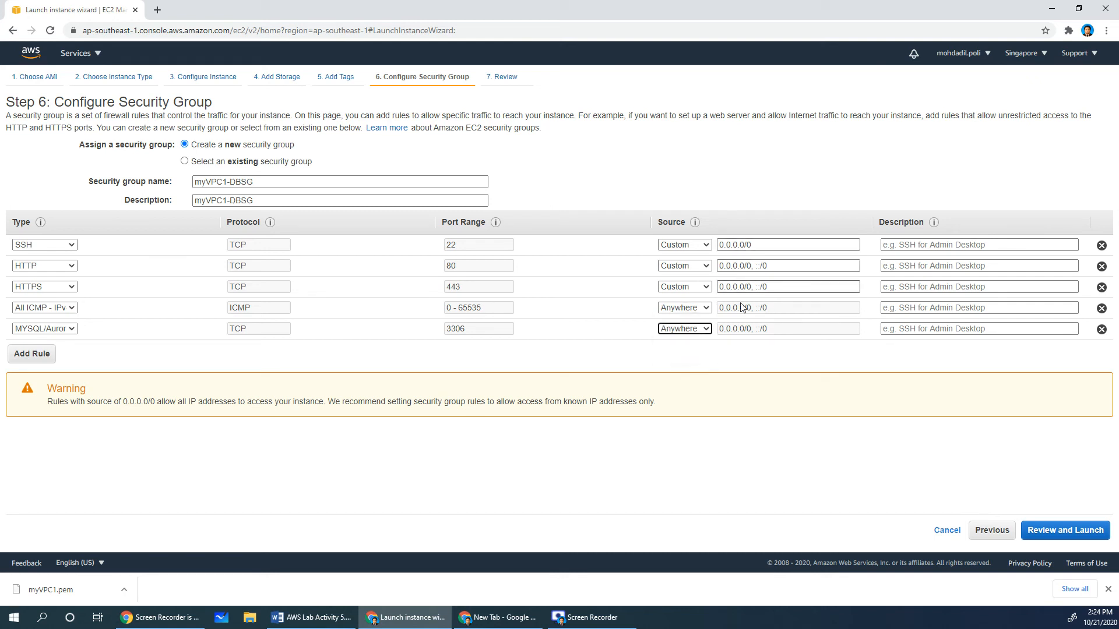
pyautogui.click(1046, 536)
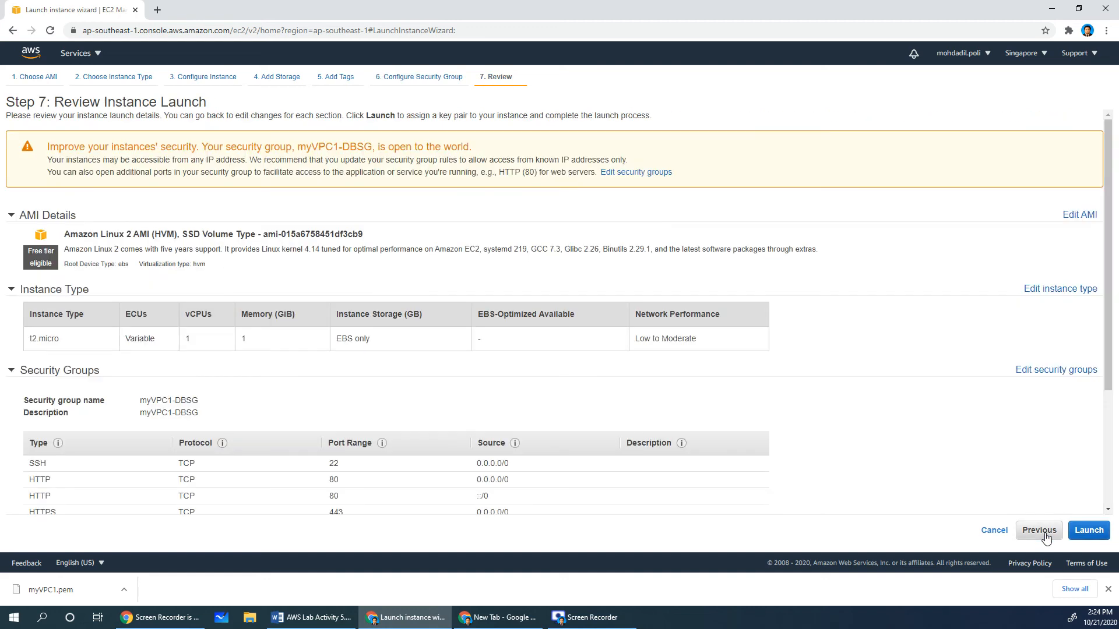
# Launch the instance with the existing myVPC1 key pair, acknowledging access to its private key file, and view the instances list.
pyautogui.click(1088, 531)
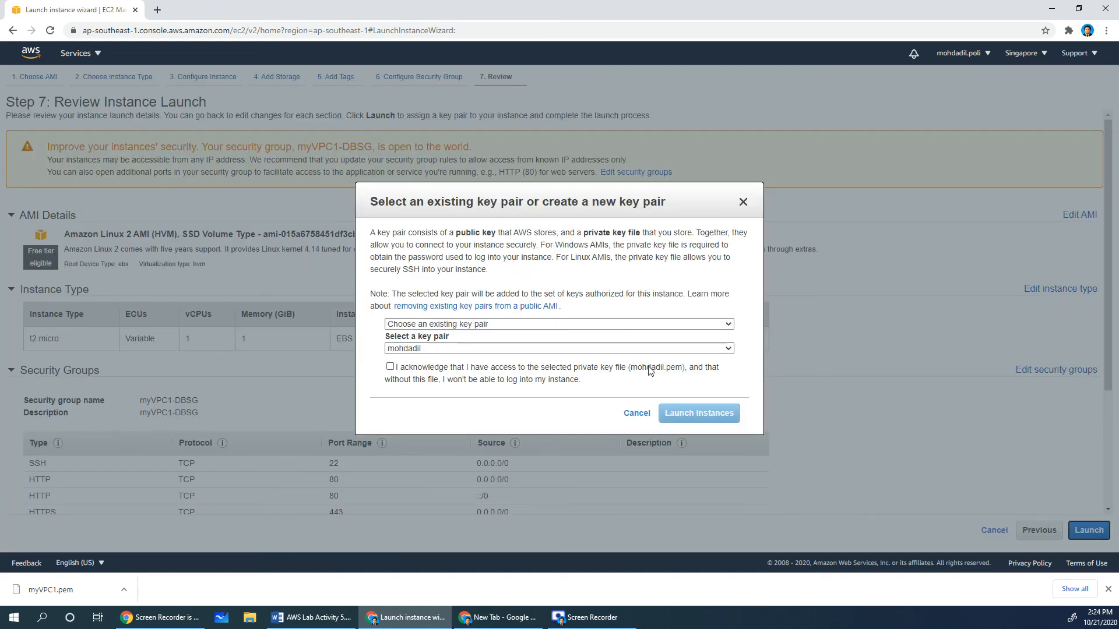
pyautogui.click(494, 350)
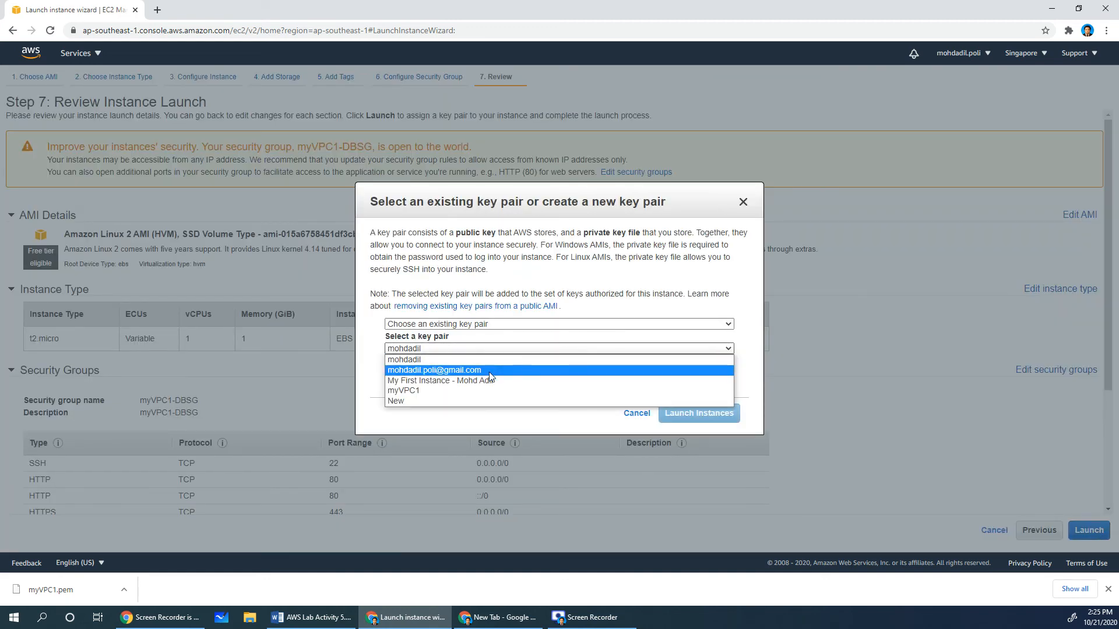
pyautogui.click(490, 391)
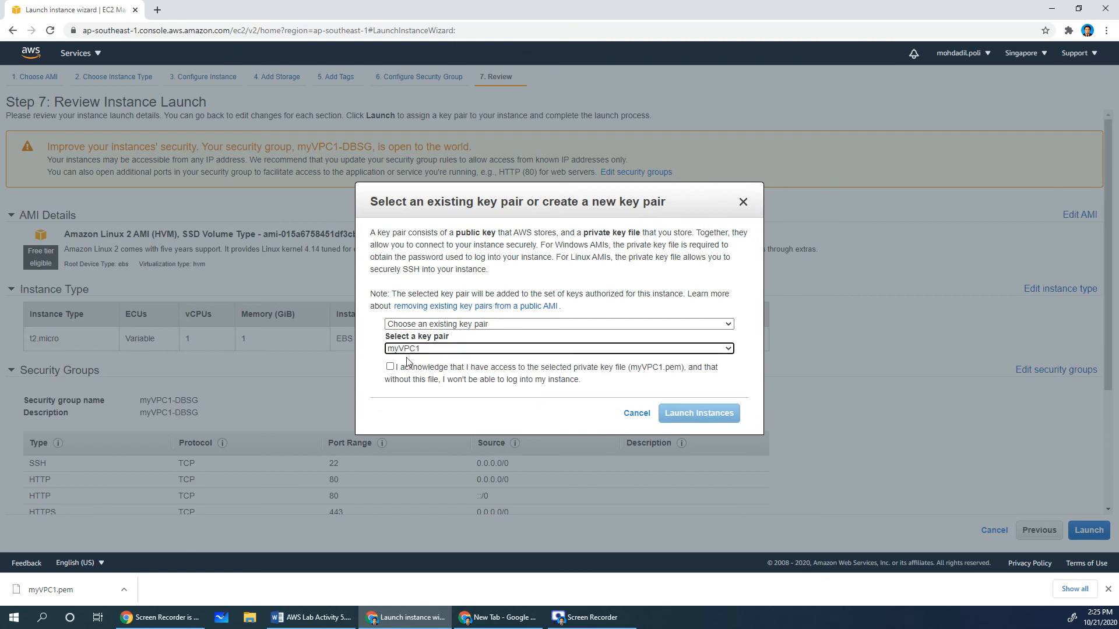
pyautogui.click(391, 367)
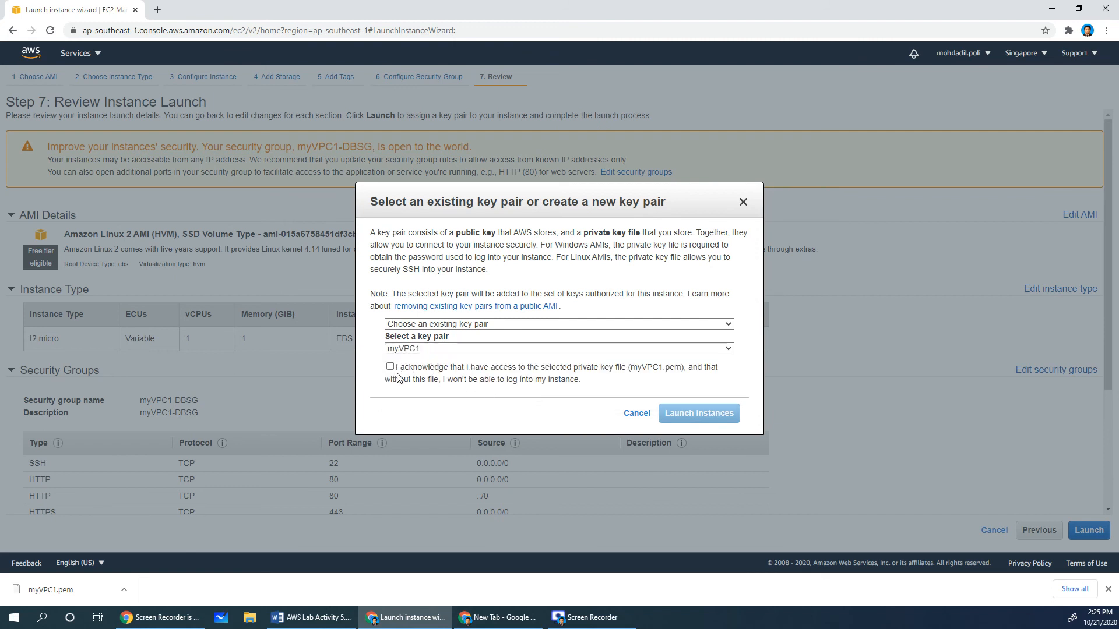
pyautogui.click(390, 368)
pyautogui.click(681, 418)
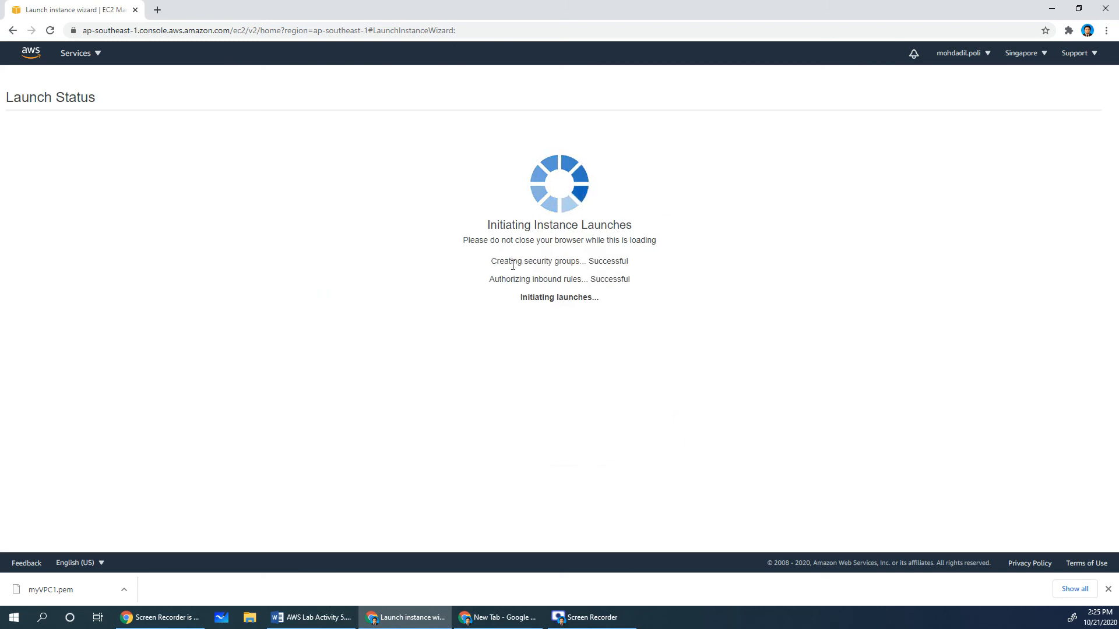
pyautogui.click(1074, 458)
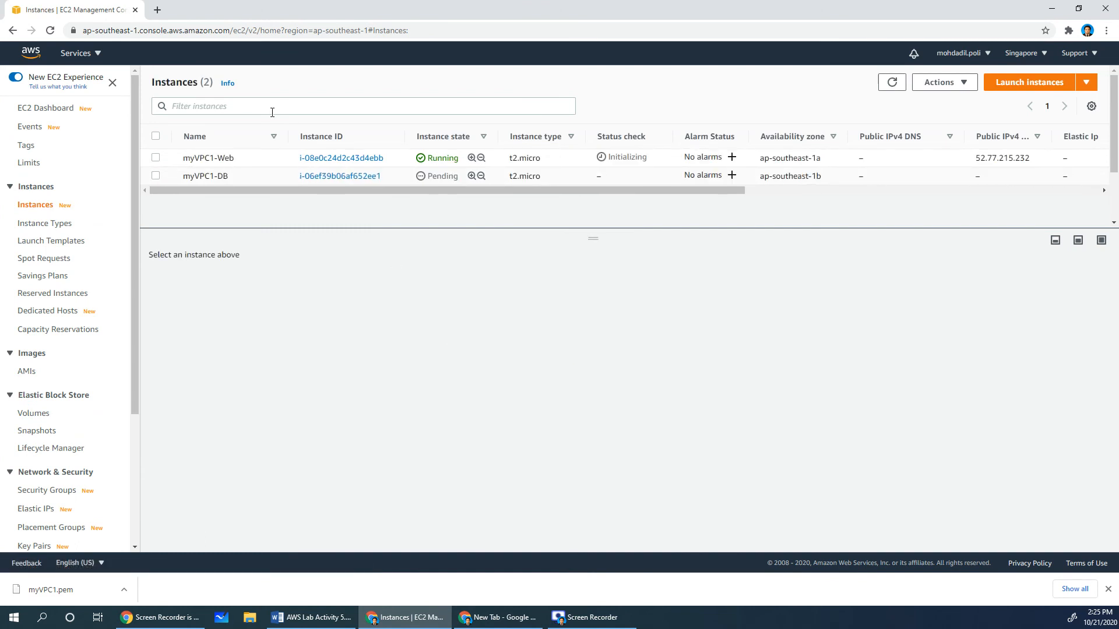
# Check the private IPv4 addresses in the details of the myVPC1-Web and myVPC1-DB instances.
pyautogui.click(257, 163)
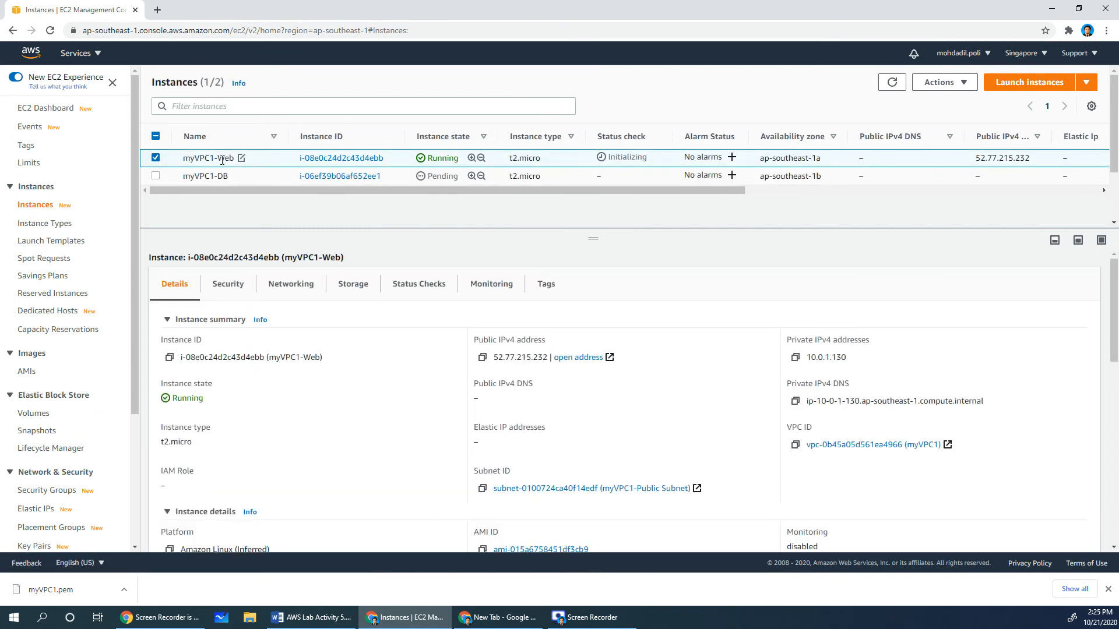
pyautogui.moveTo(855, 364); pyautogui.dragTo(828, 367)
pyautogui.click(848, 359)
pyautogui.click(255, 179)
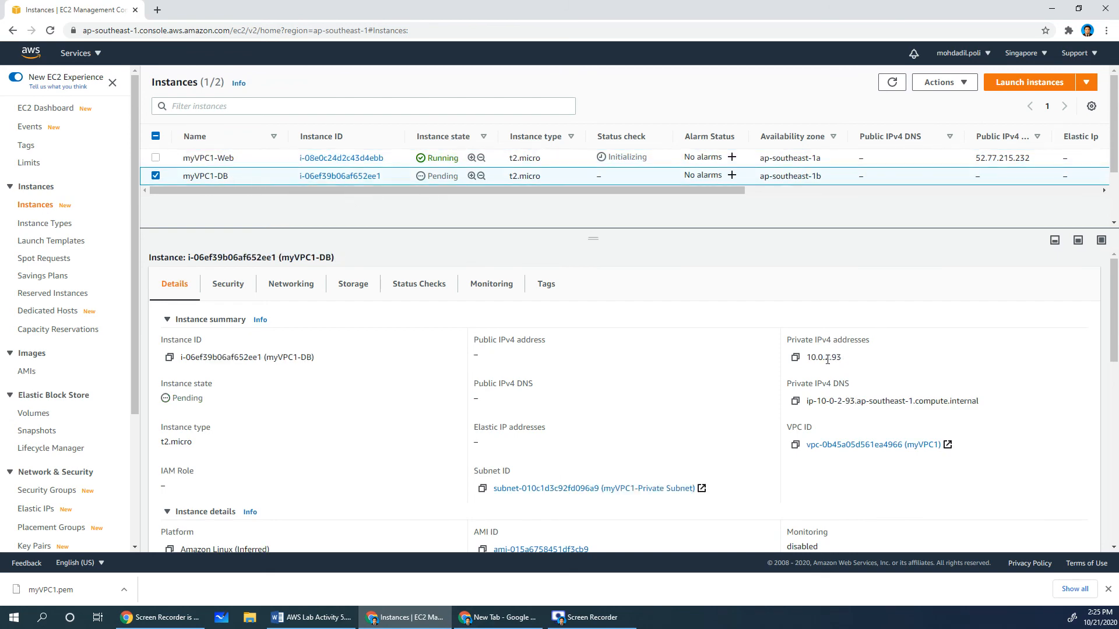
pyautogui.moveTo(825, 360); pyautogui.dragTo(848, 362)
# Switch to the AWS Lab Activity 5 document in Word and check the public and private subnet ranges in the VPC diagram.
pyautogui.click(311, 617)
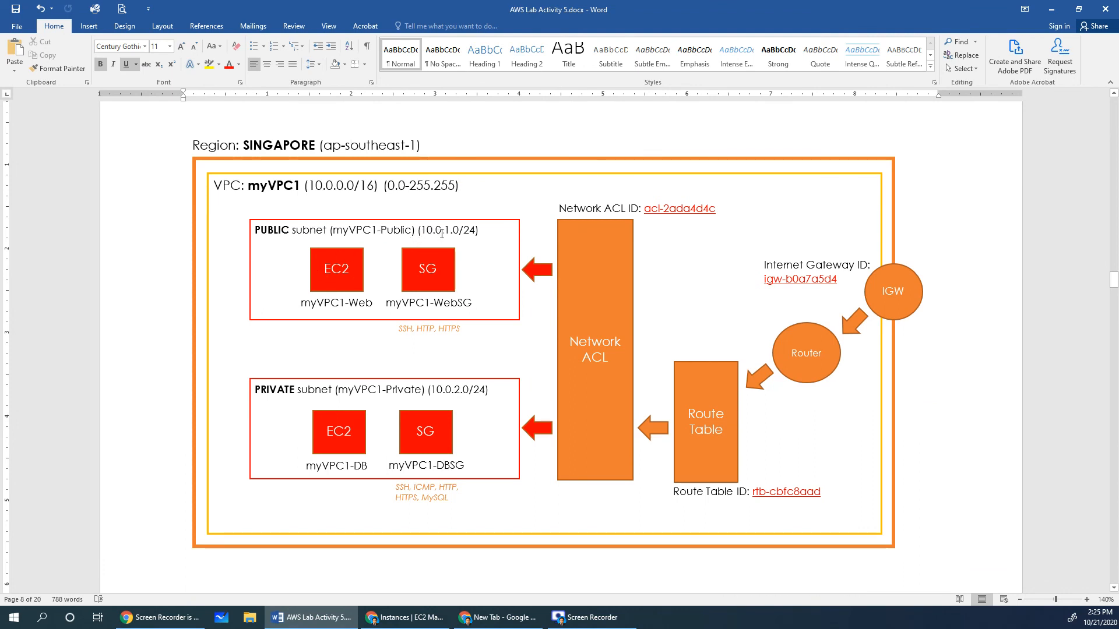
pyautogui.moveTo(444, 232); pyautogui.dragTo(459, 231)
pyautogui.moveTo(454, 389); pyautogui.dragTo(469, 390)
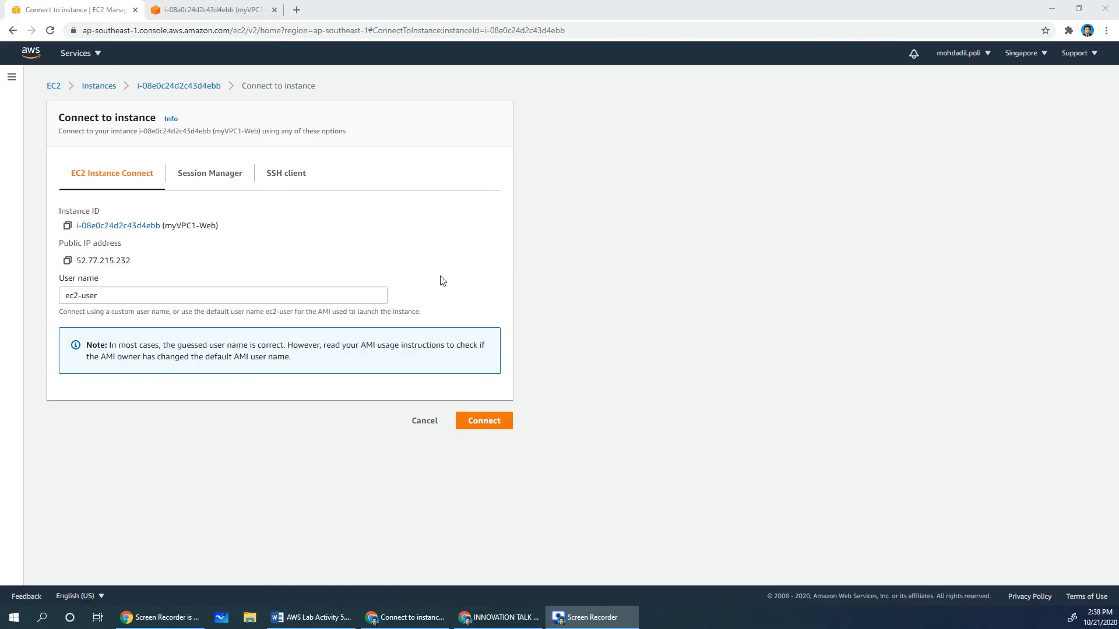
pyautogui.click(312, 617)
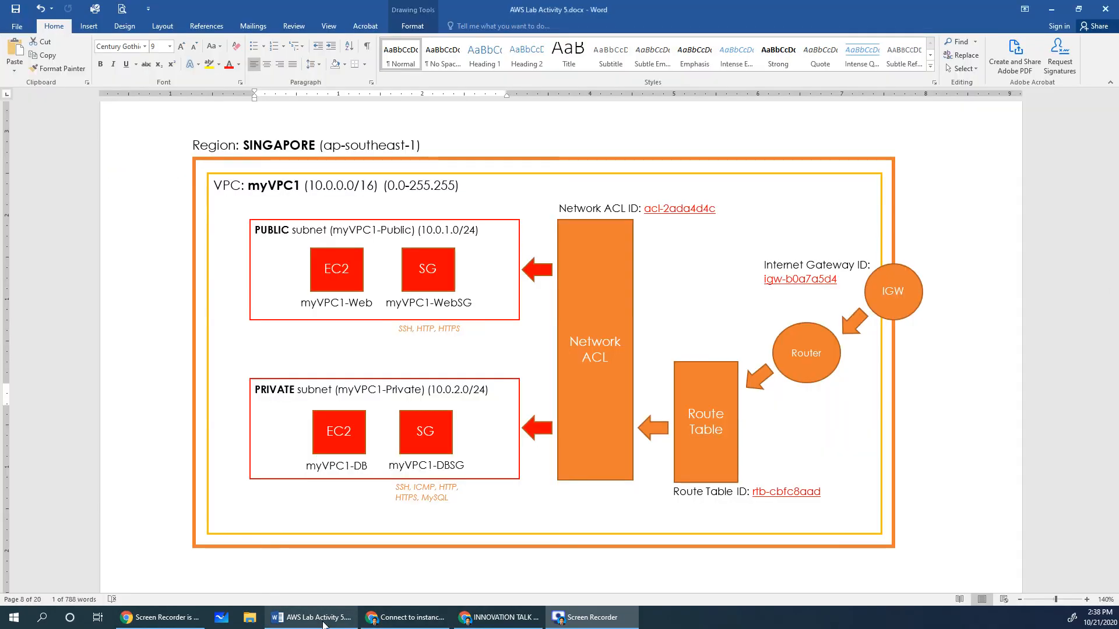